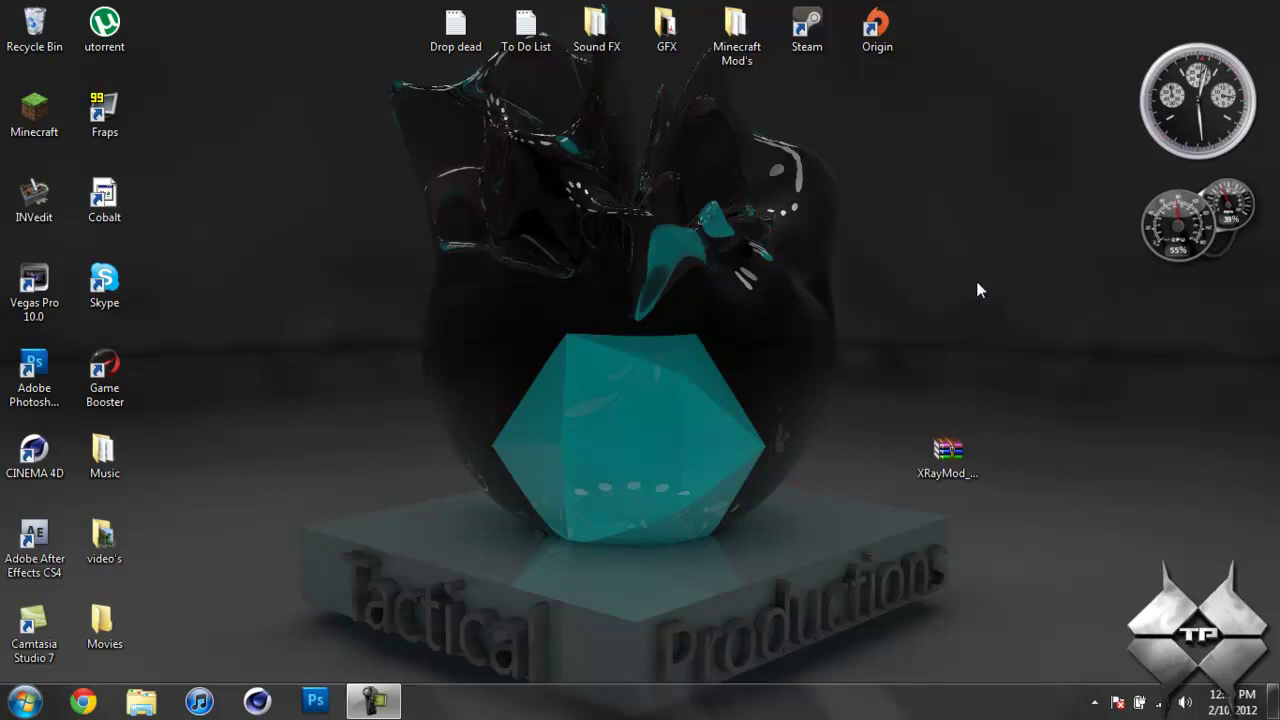
Launch Minecraft, log in with the saved account details and load an existing single-player world
double_click(34, 114)
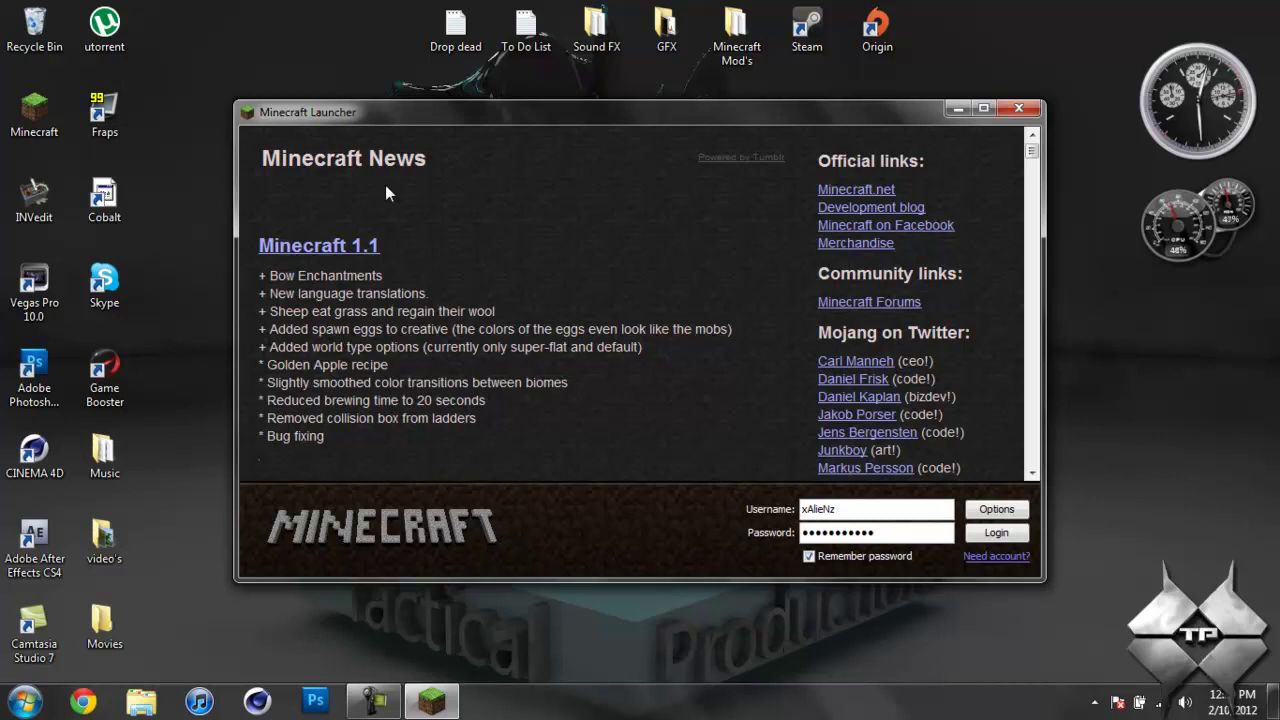
left_click(996, 534)
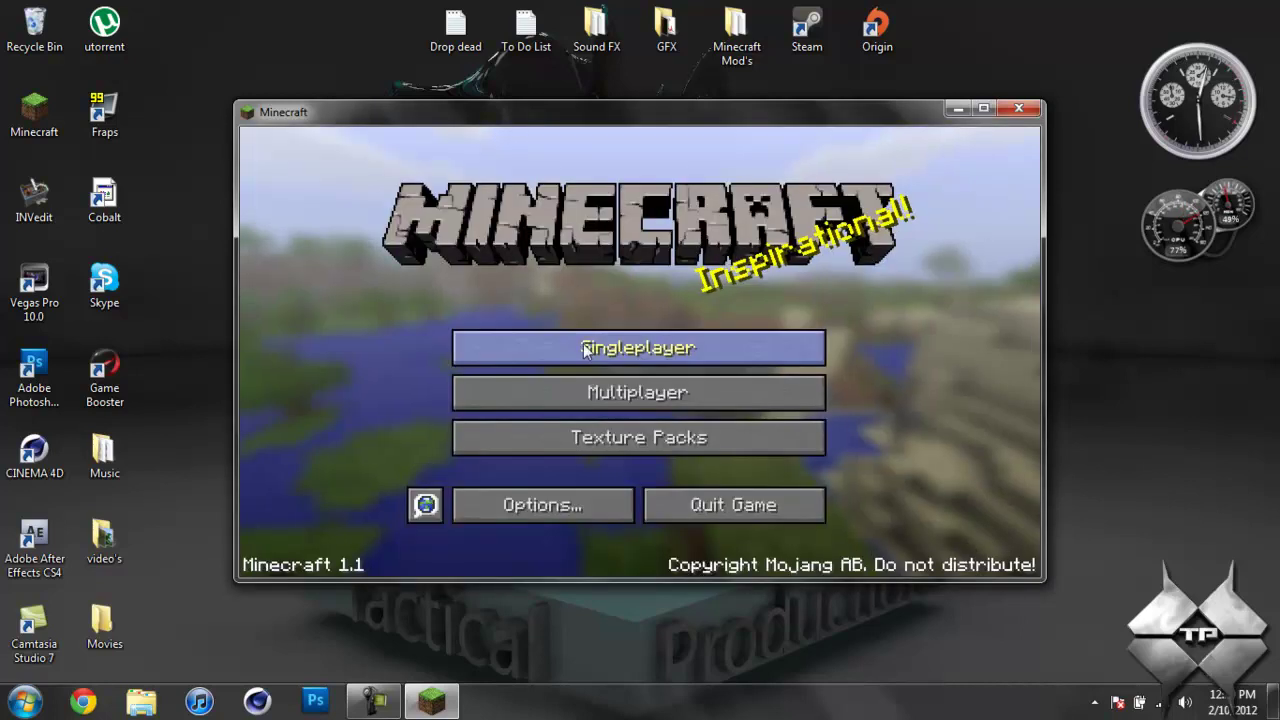
left_click(585, 348)
left_click(472, 240)
left_click(522, 504)
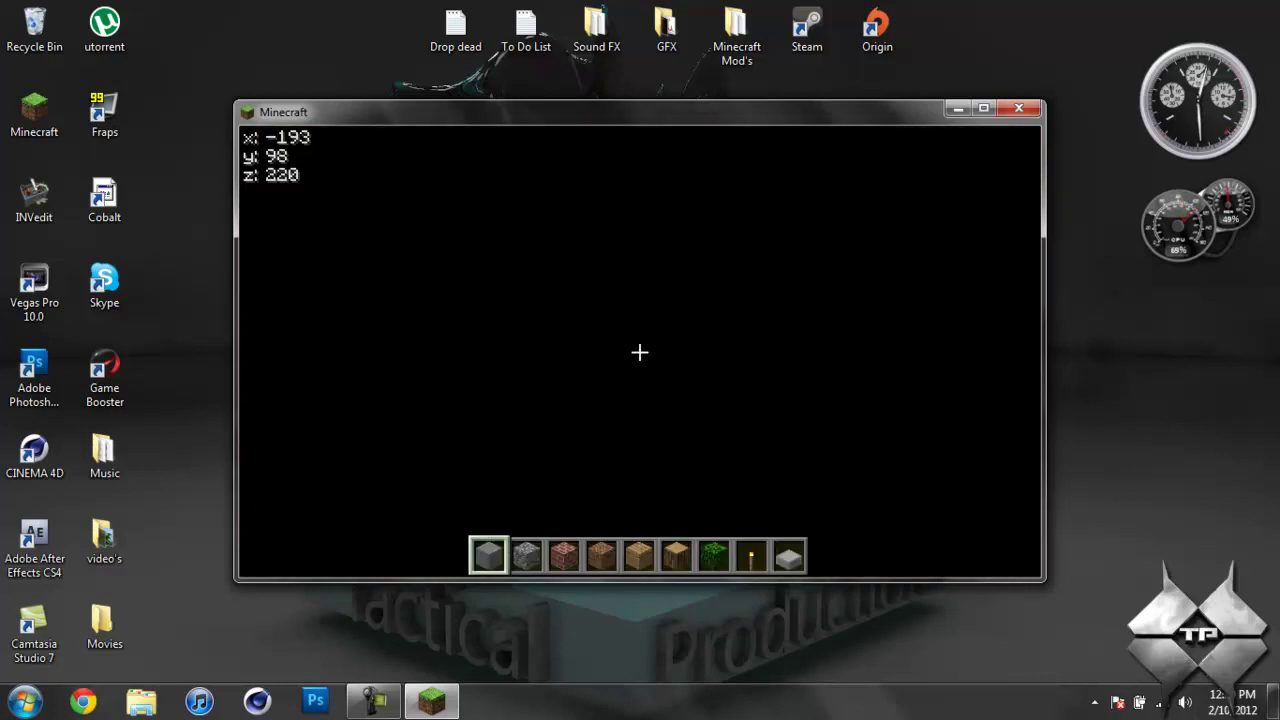
Pause the game, maximize the Minecraft window and return to the world
key("Escape")
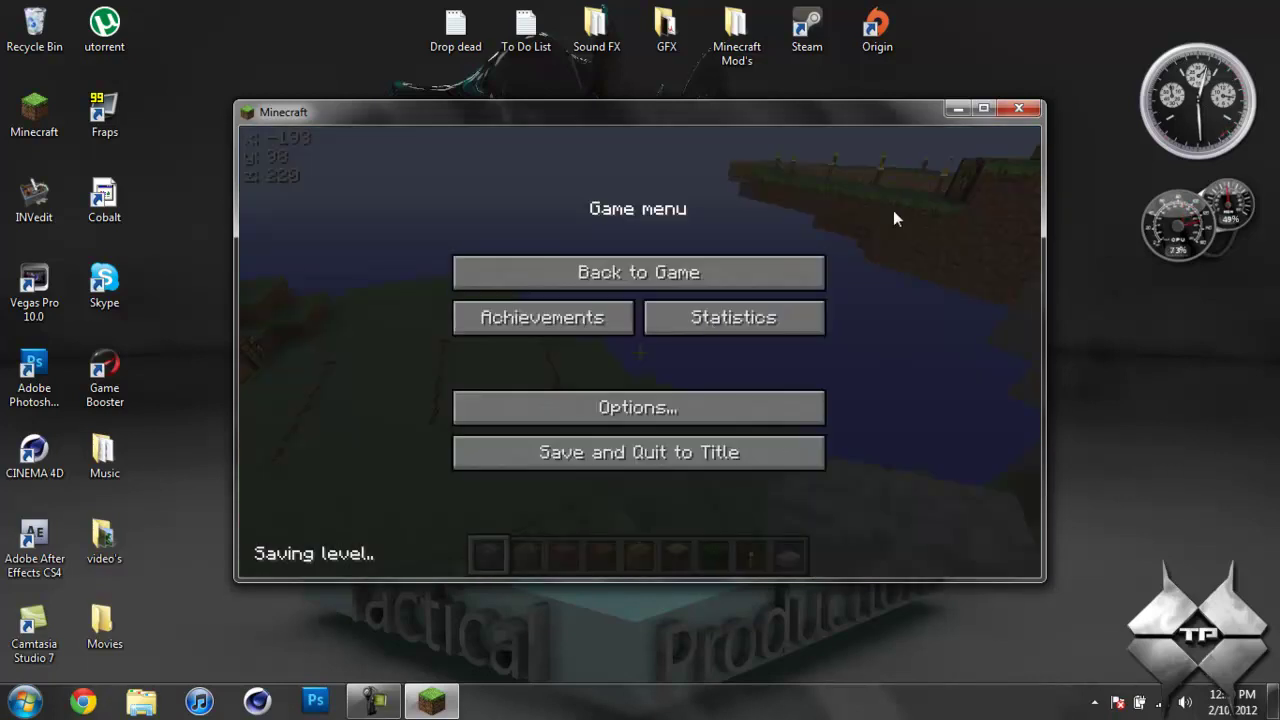
left_click(982, 107)
left_click(564, 229)
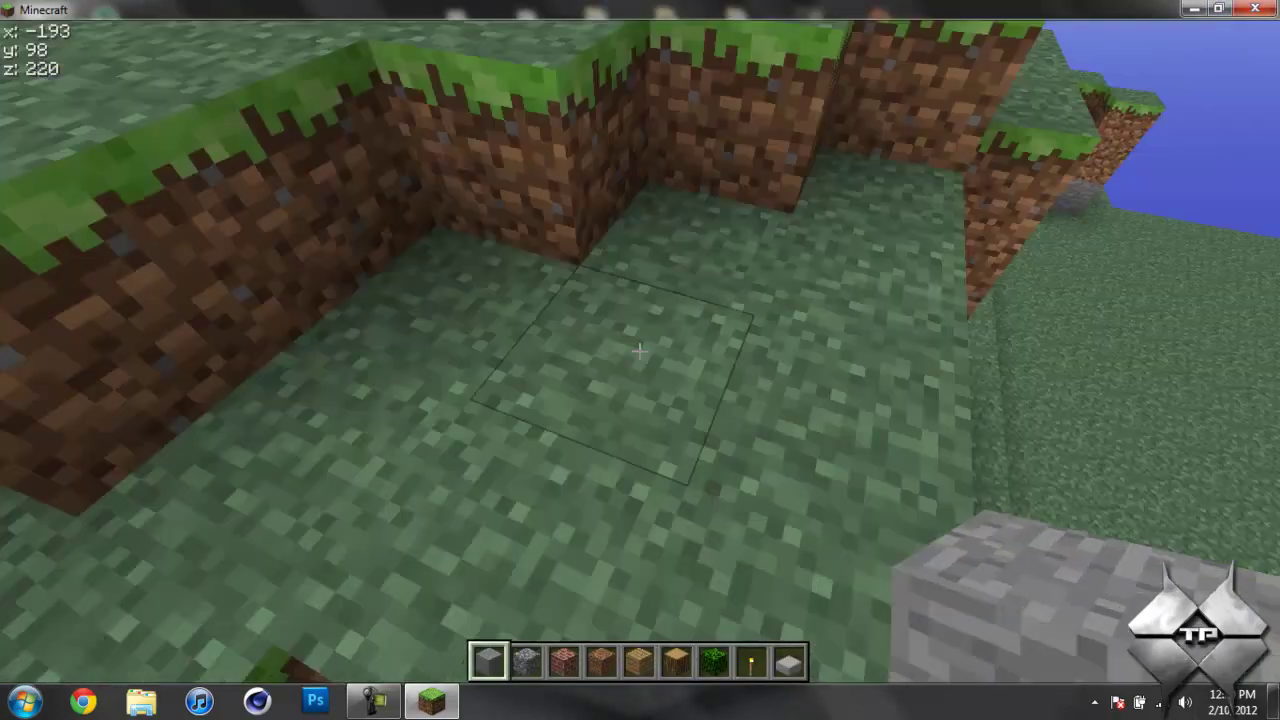
Walk up onto the grassy plateau and look around the surrounding hills
key("w")
key("space")
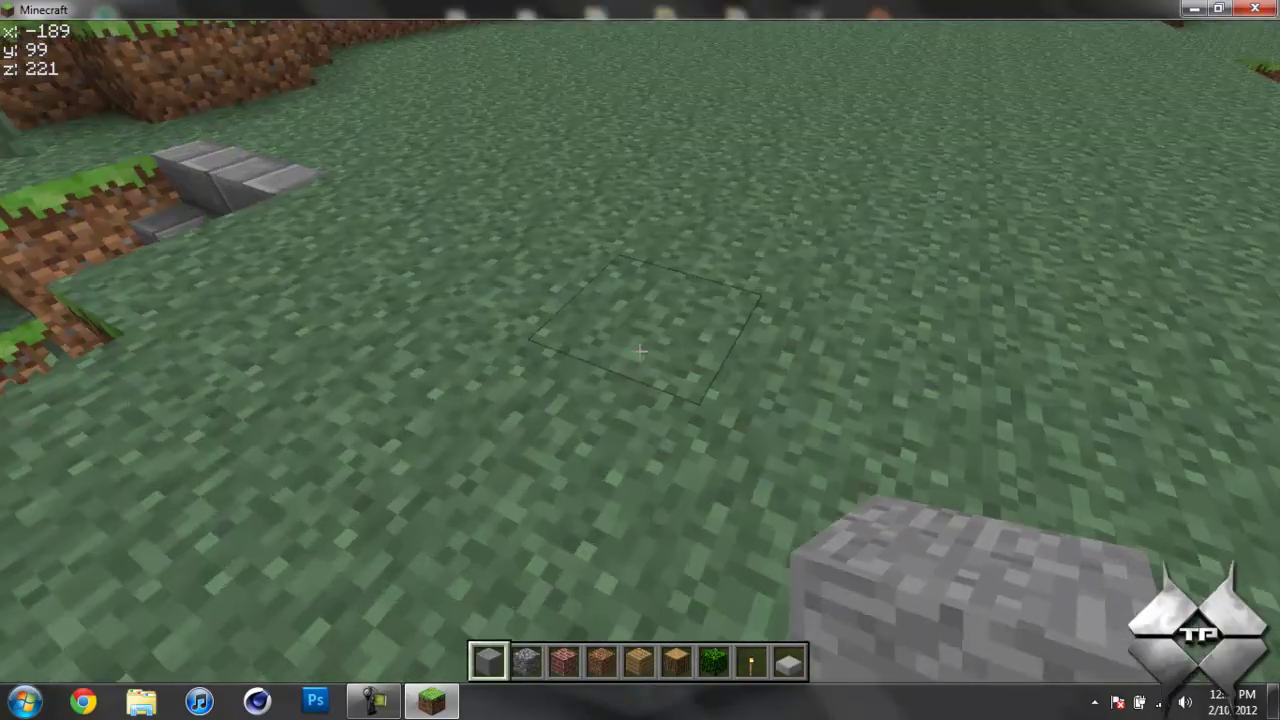
key("w")
left_click(640, 351)
key("w")
key("w")
key("w")
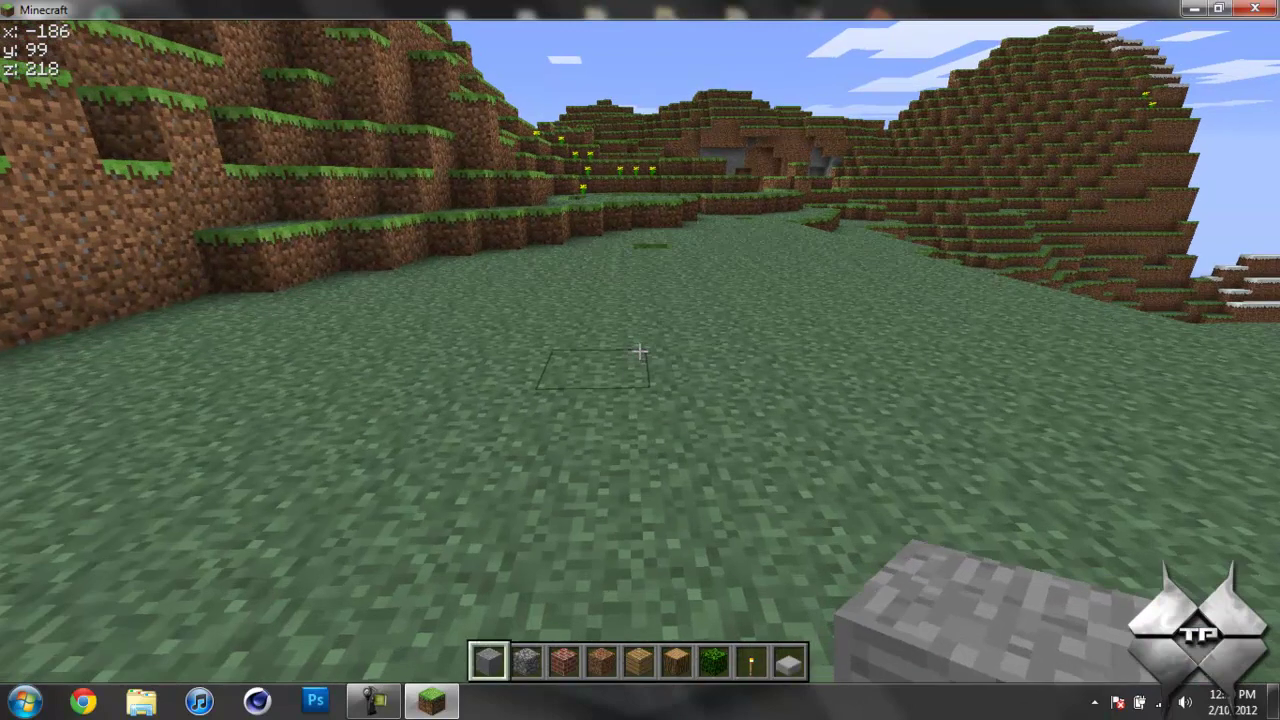
mouse_move(639, 351)
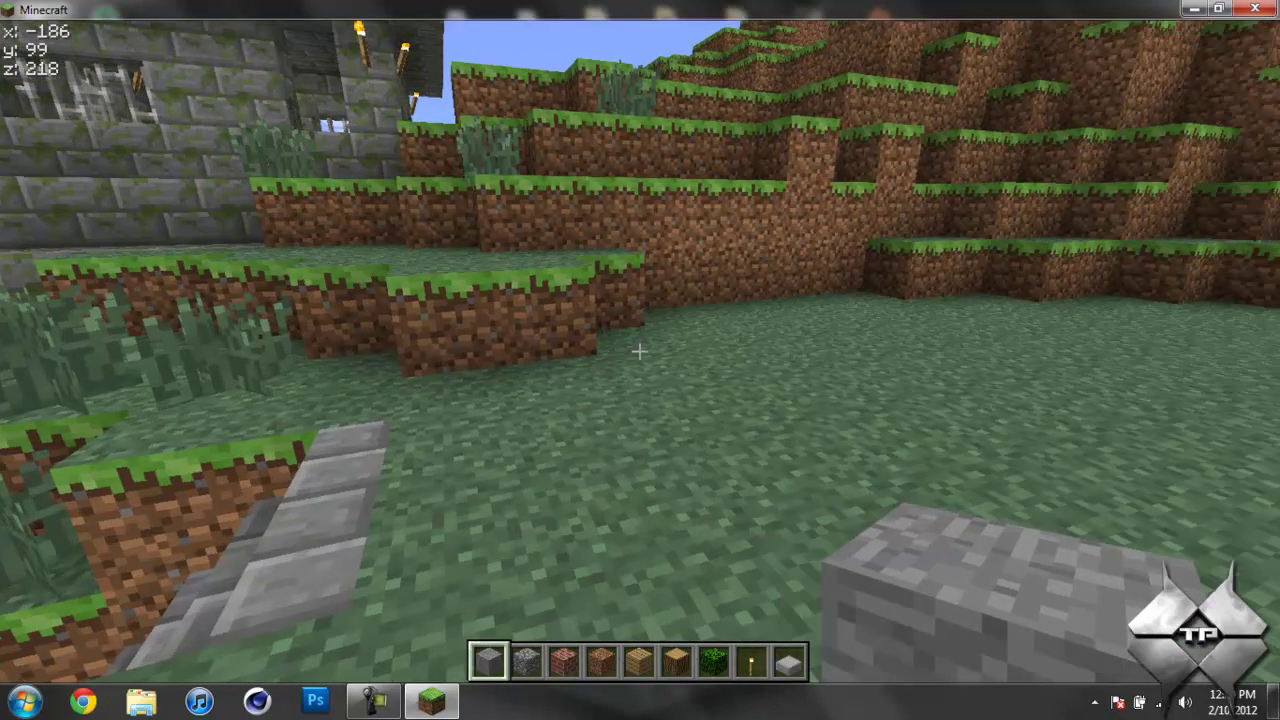
Turn on the X-ray view and dig down to the diamond ore at height 14
key("x")
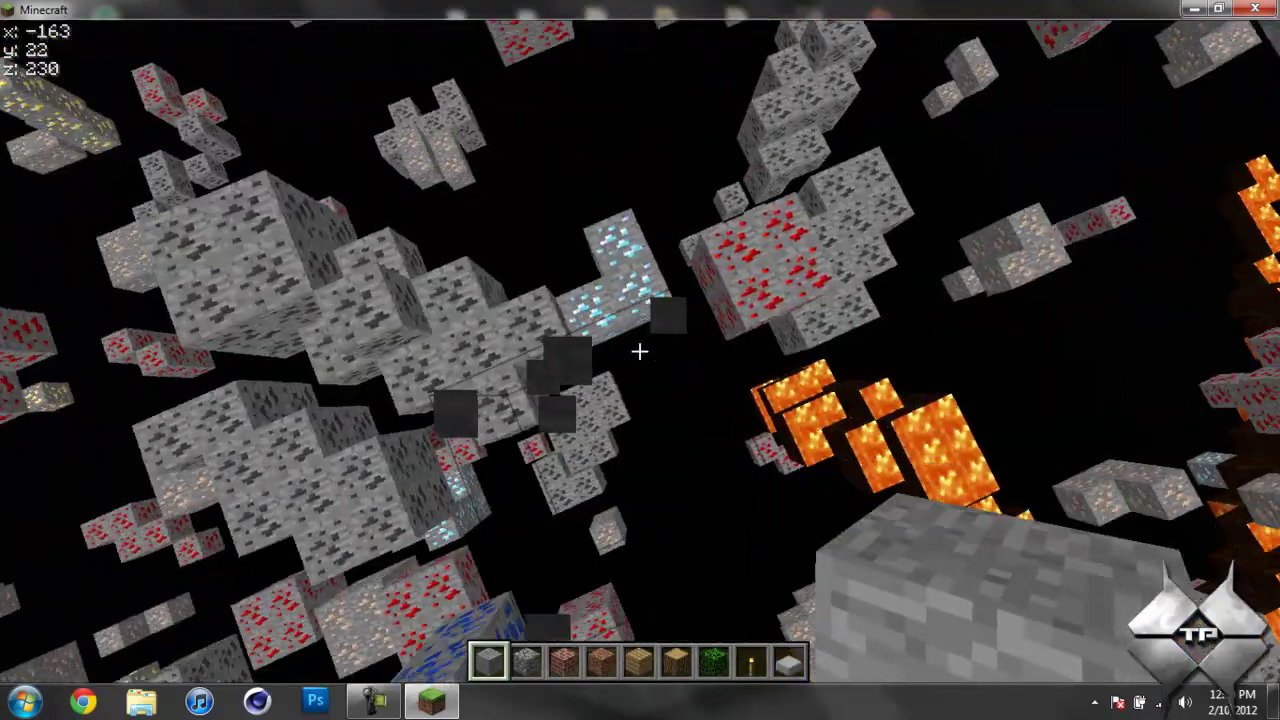
left_click(640, 351)
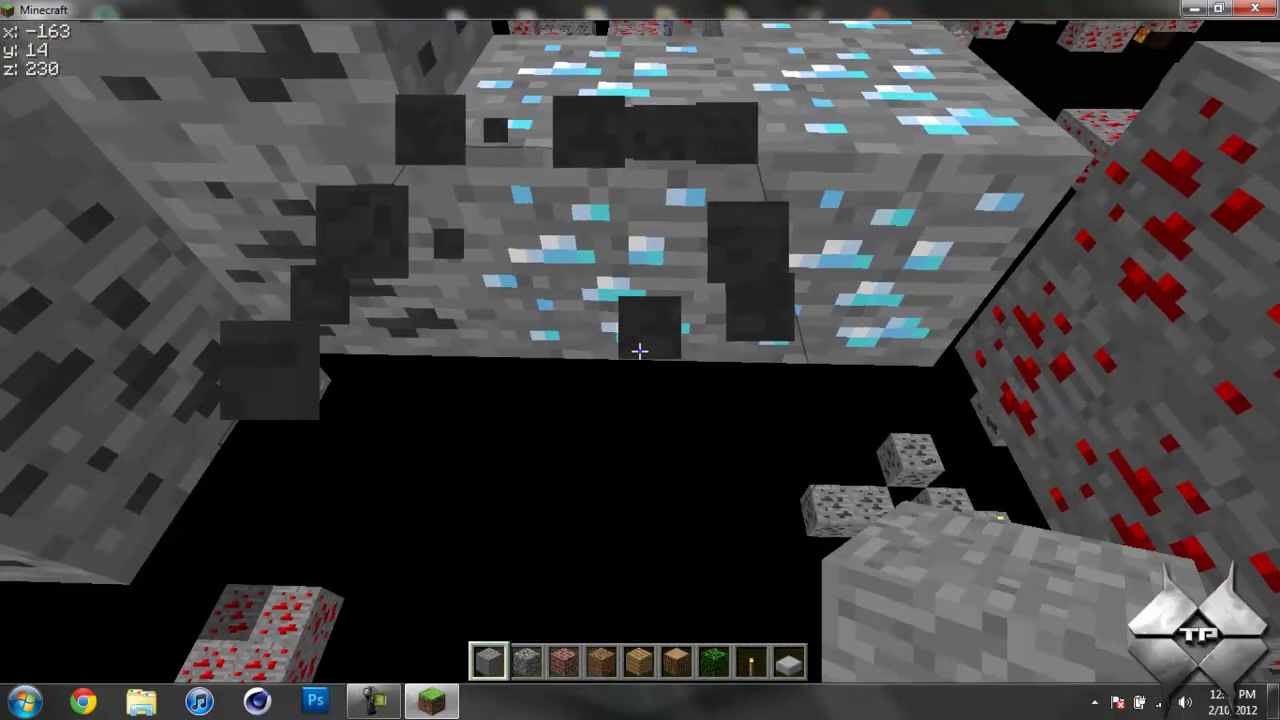
left_click(640, 351)
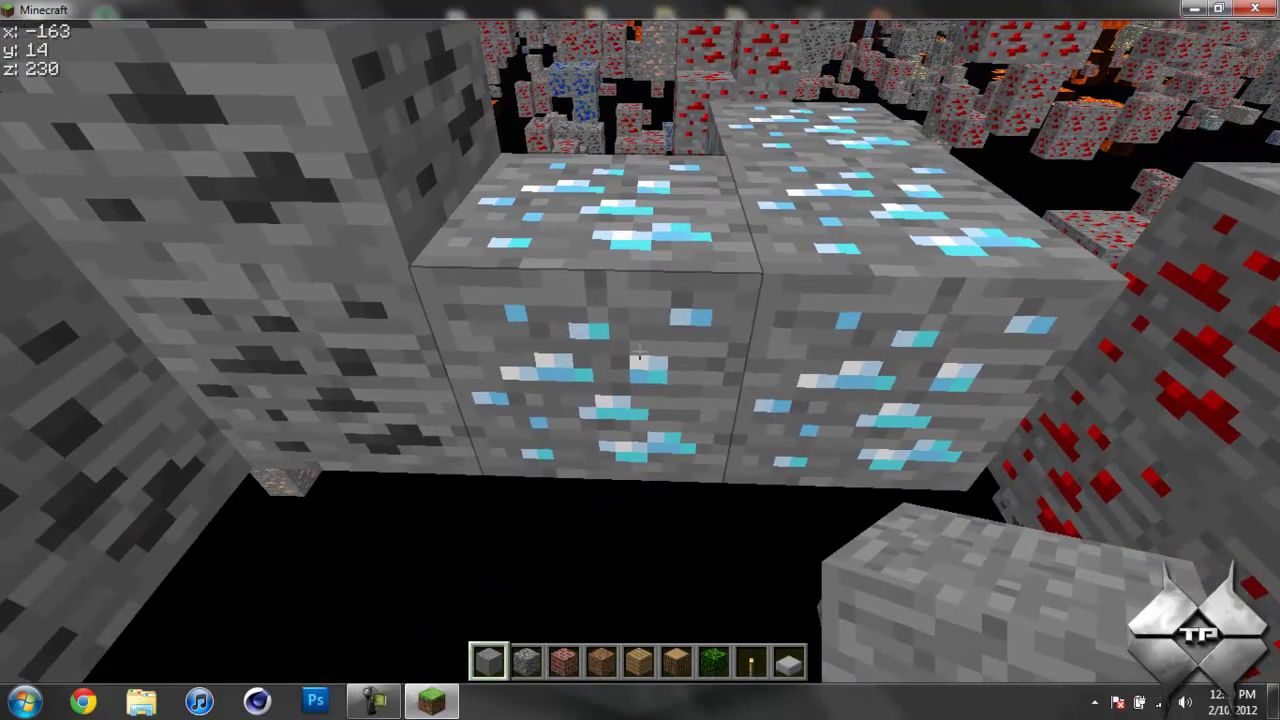
Turn the X-ray view off and switch the night light off and on again in the tunnel
key("x")
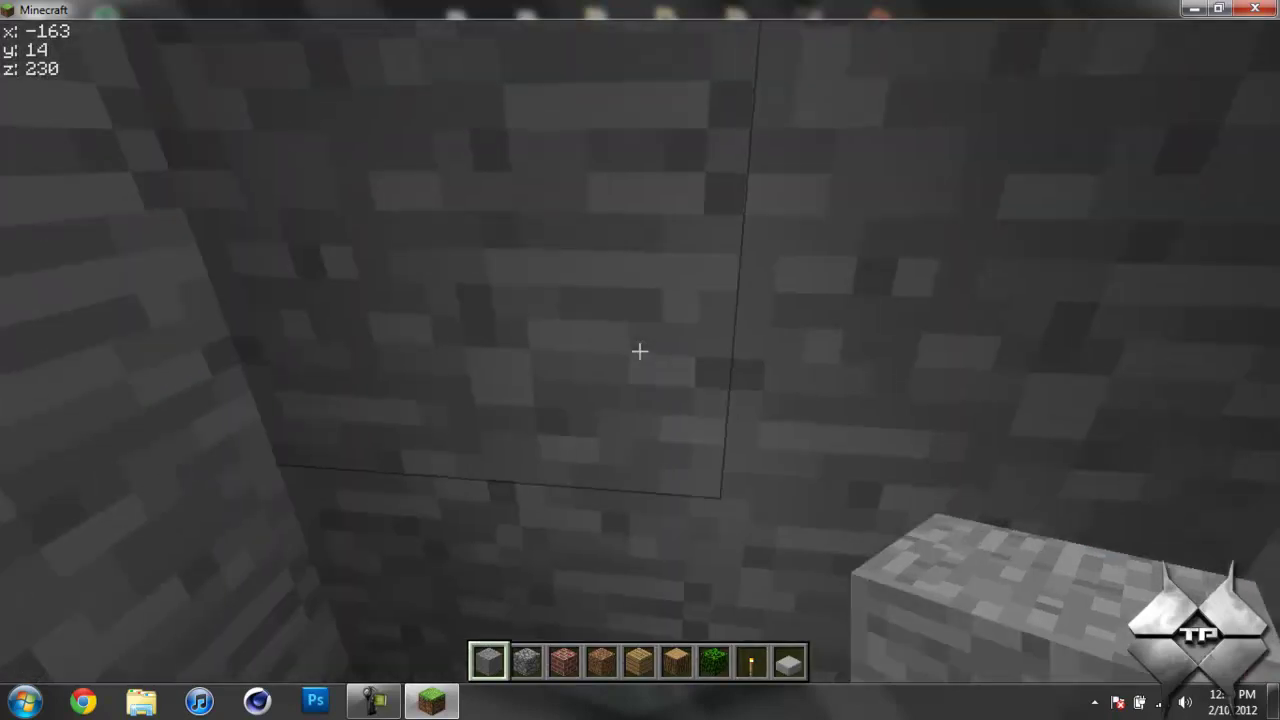
key("s")
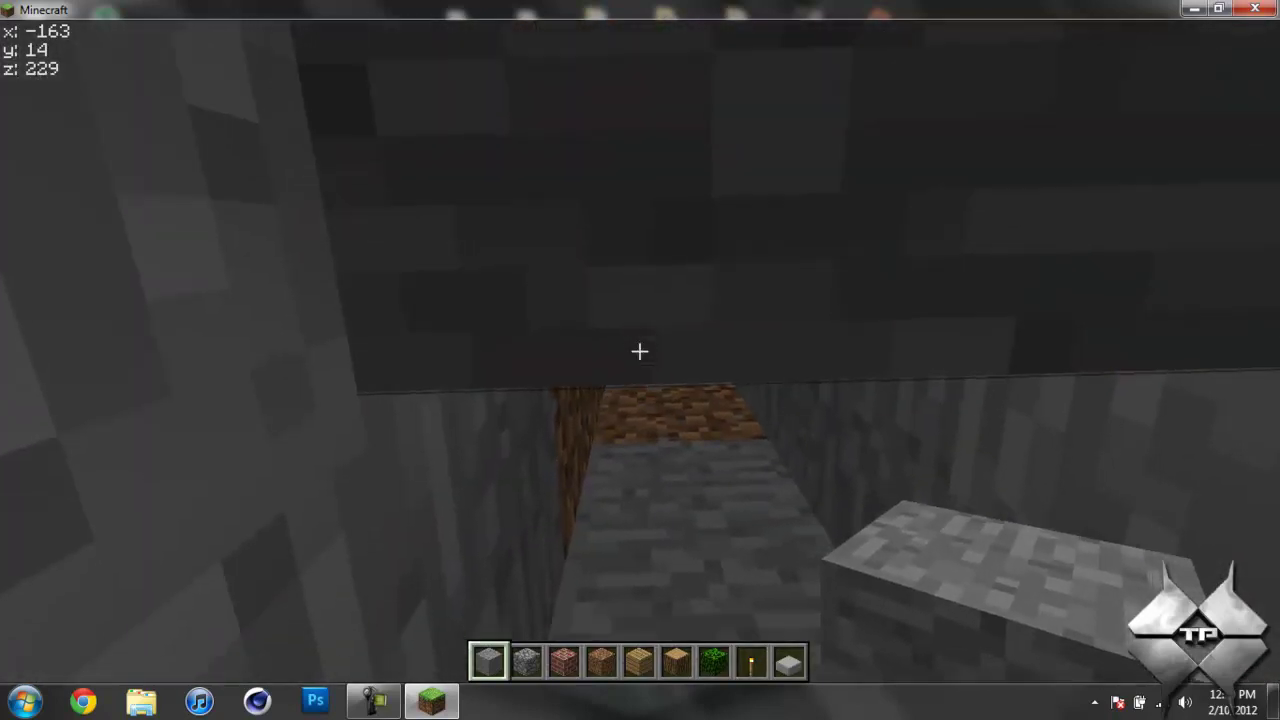
key("w")
key("l")
left_click(640, 351)
key("w")
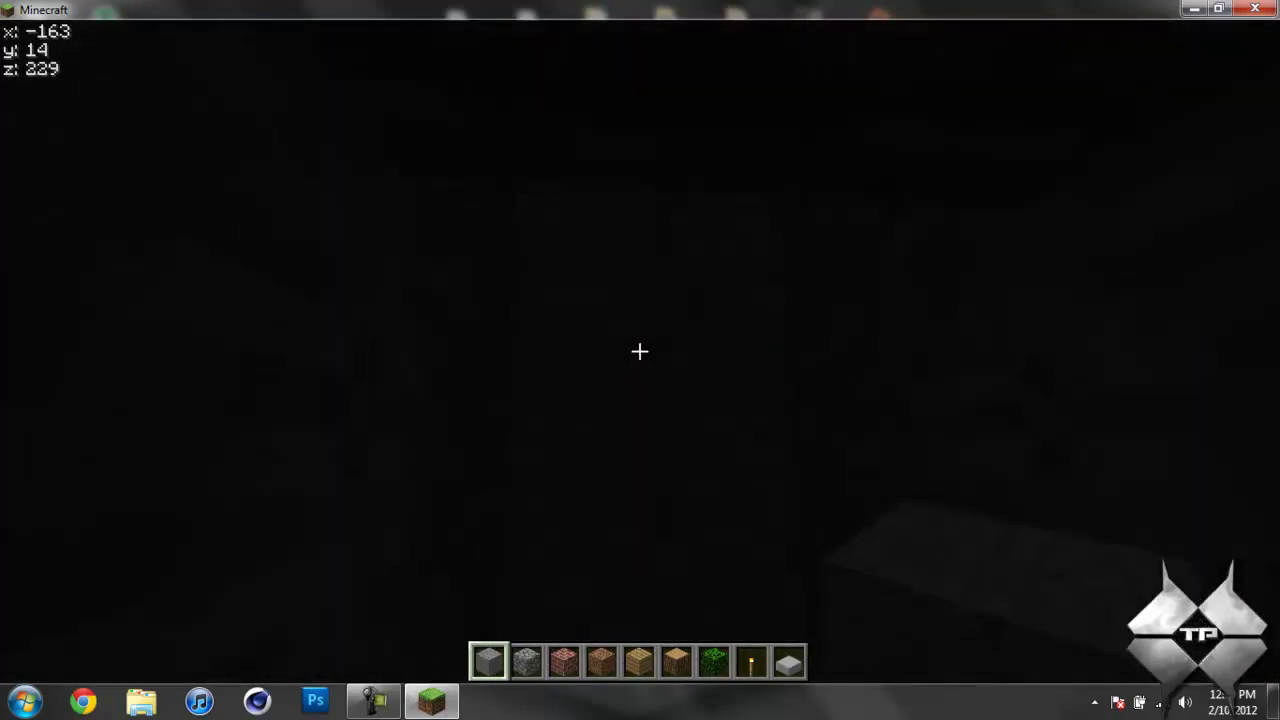
key("l")
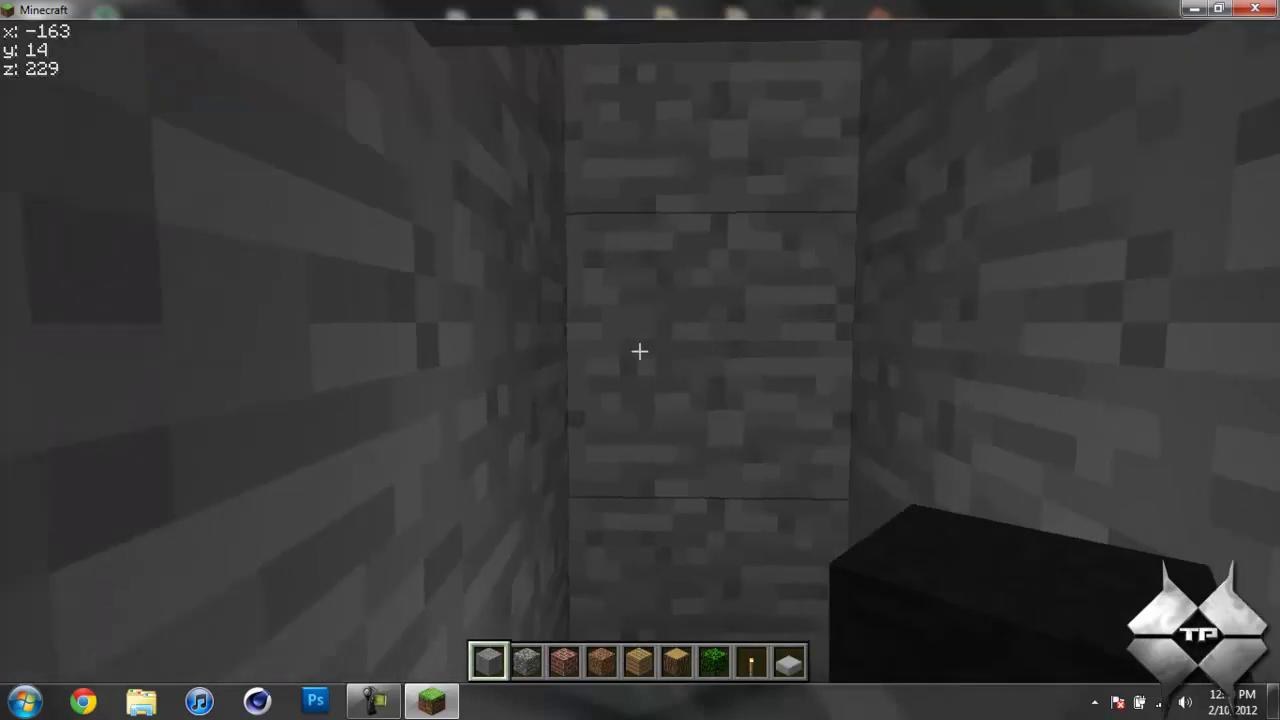
Break the stone blocks around the diamond ore to expose the vein
key("w")
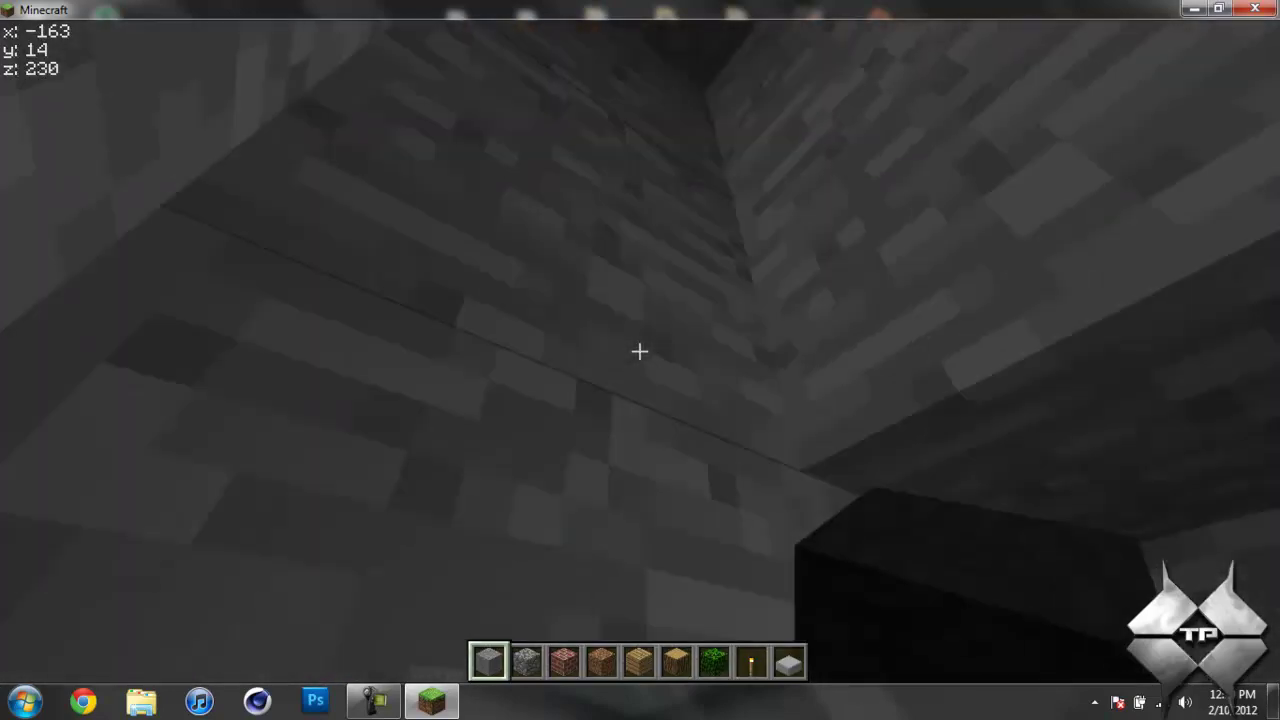
key("w")
key("s")
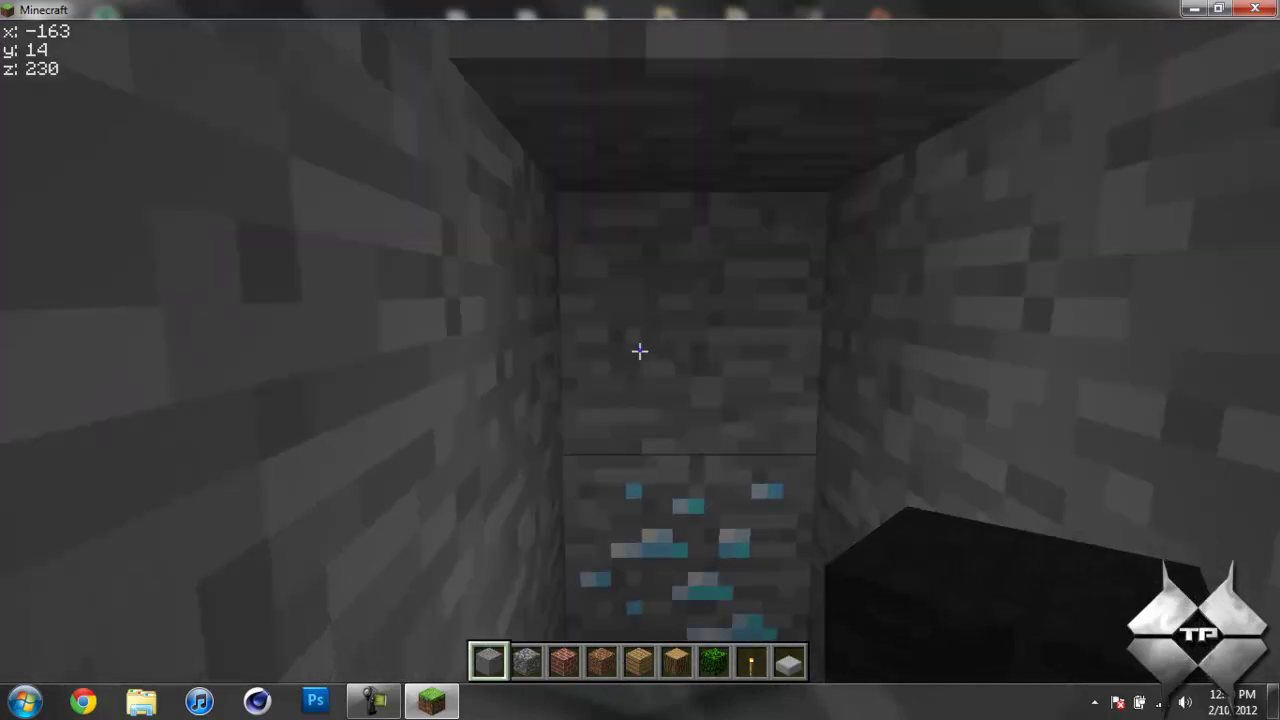
left_click(640, 351)
left_click(640, 351)
left_click(640, 351)
left_click(640, 351)
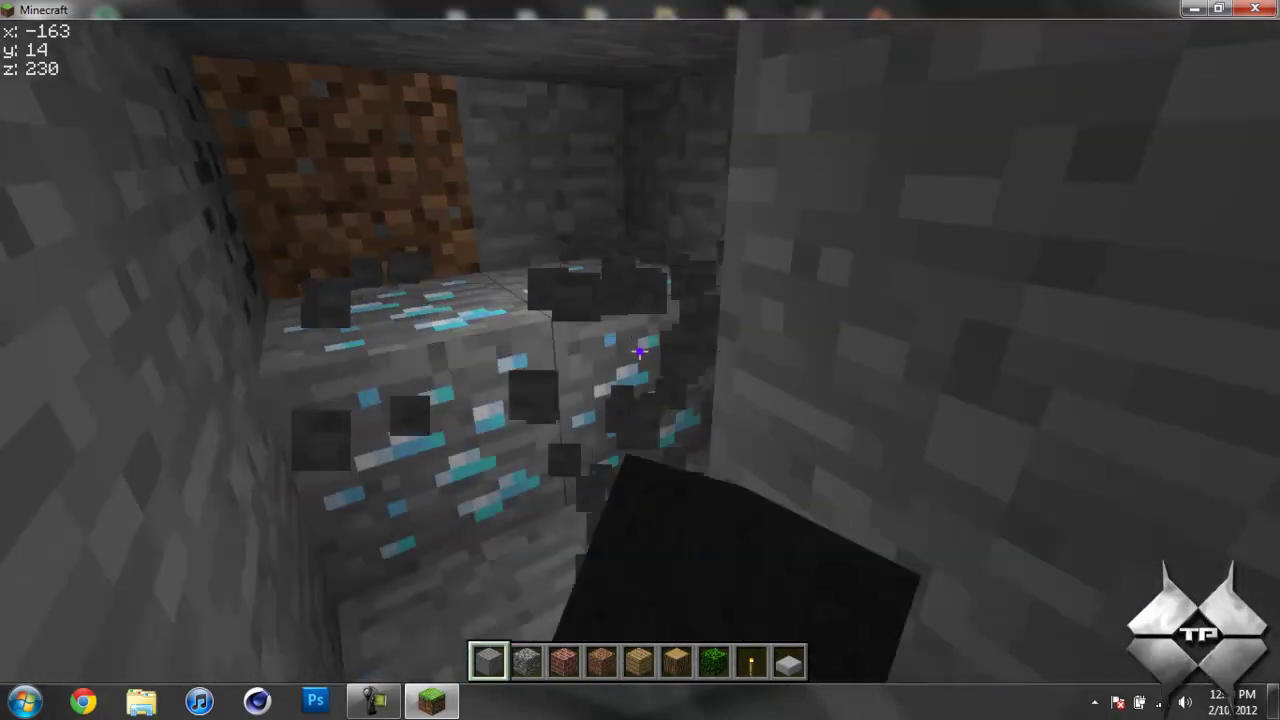
Switch the night light off and back on beside the exposed diamond ore and look around the tunnel
key("l")
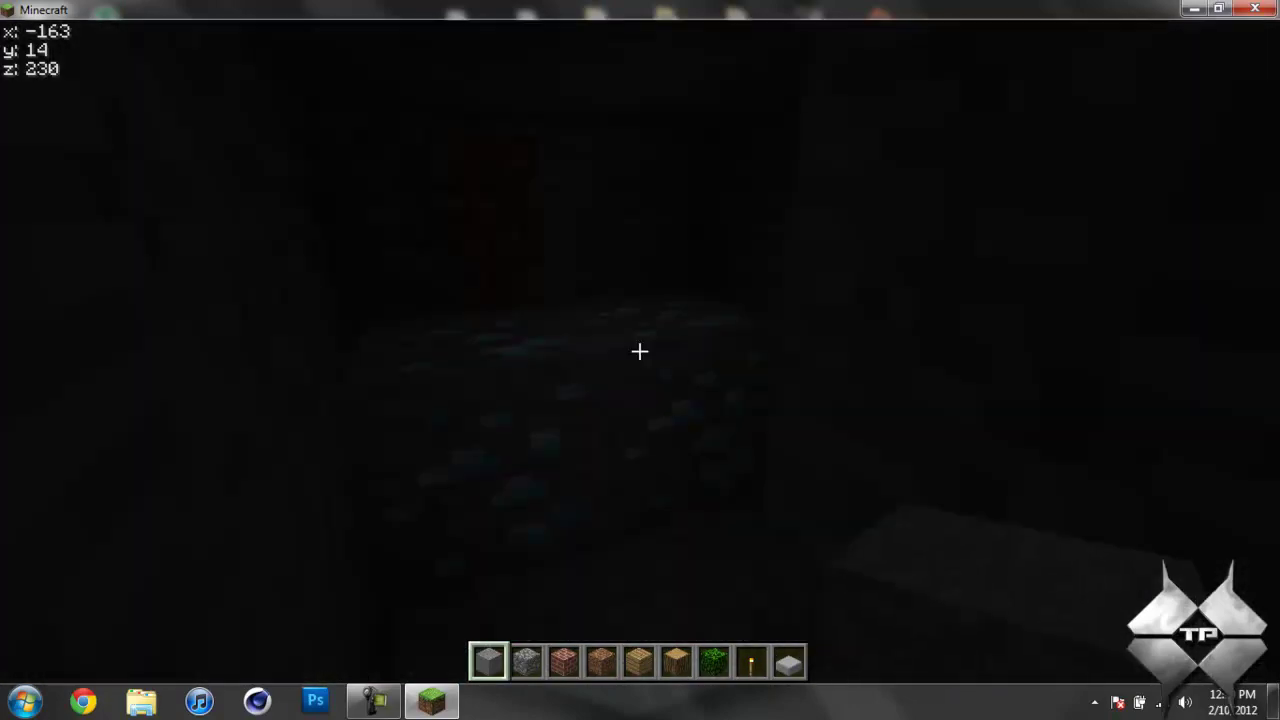
key("l")
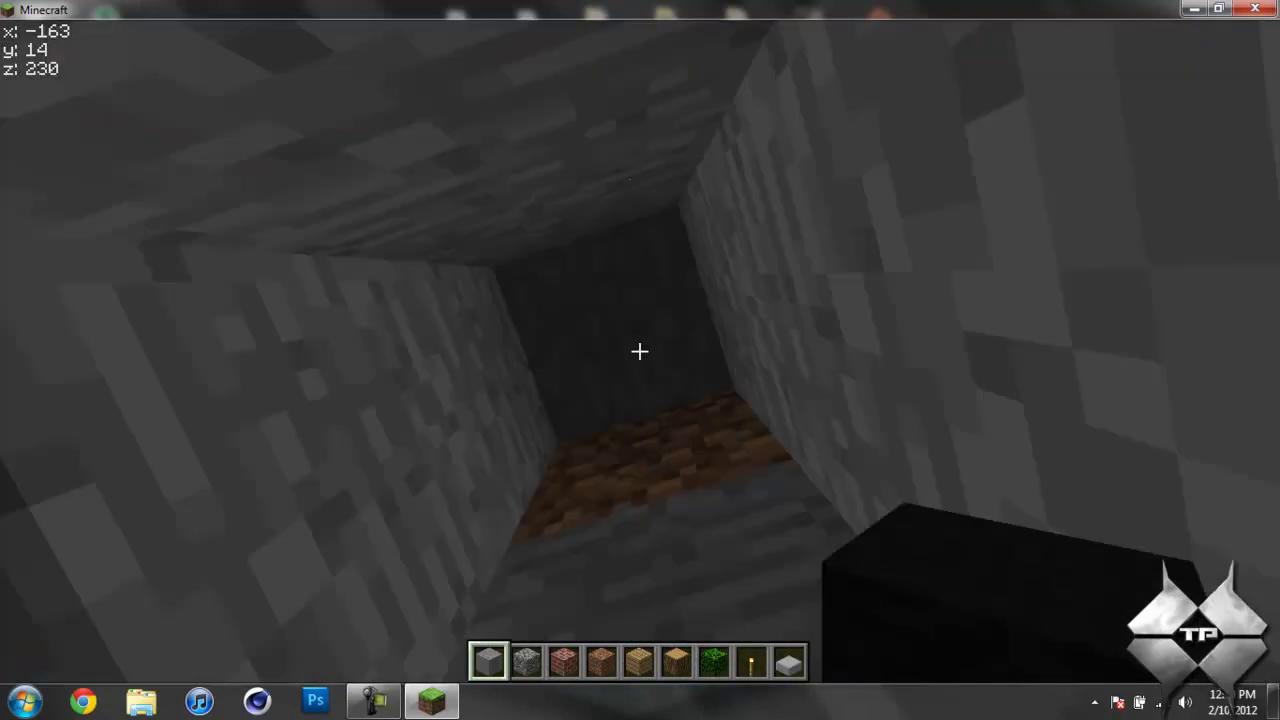
left_click(640, 351)
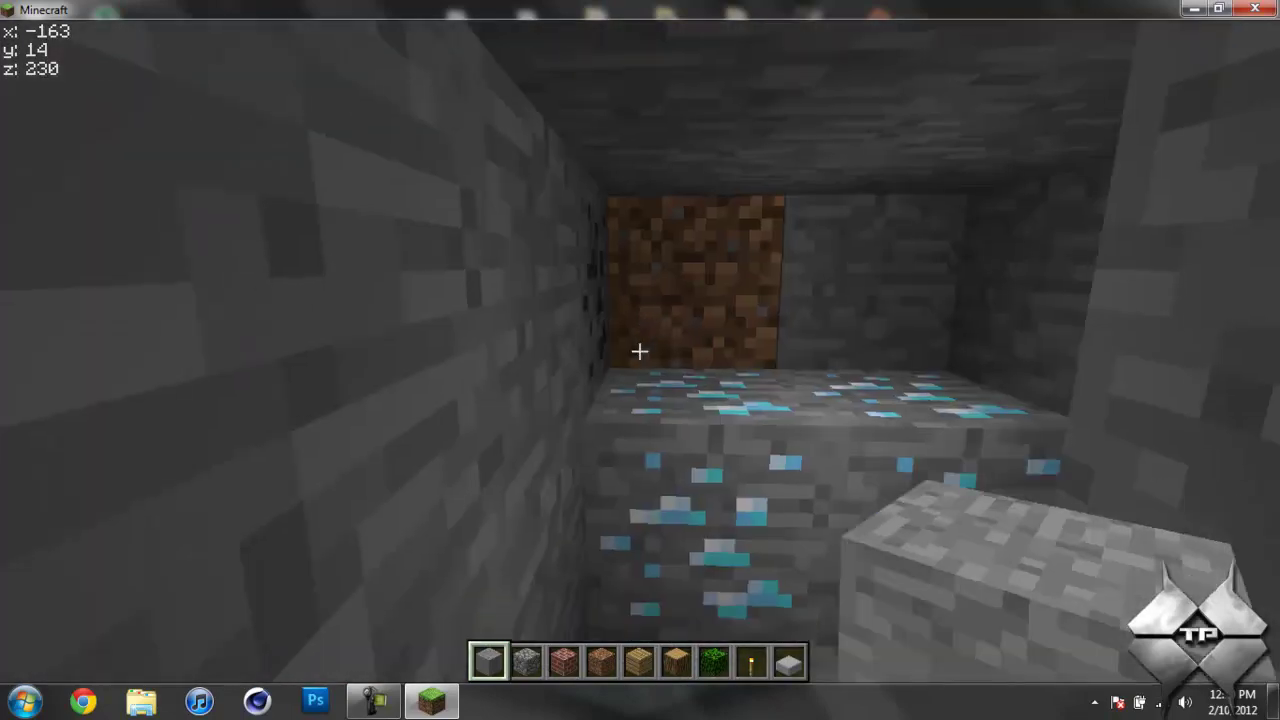
key("w")
key("s")
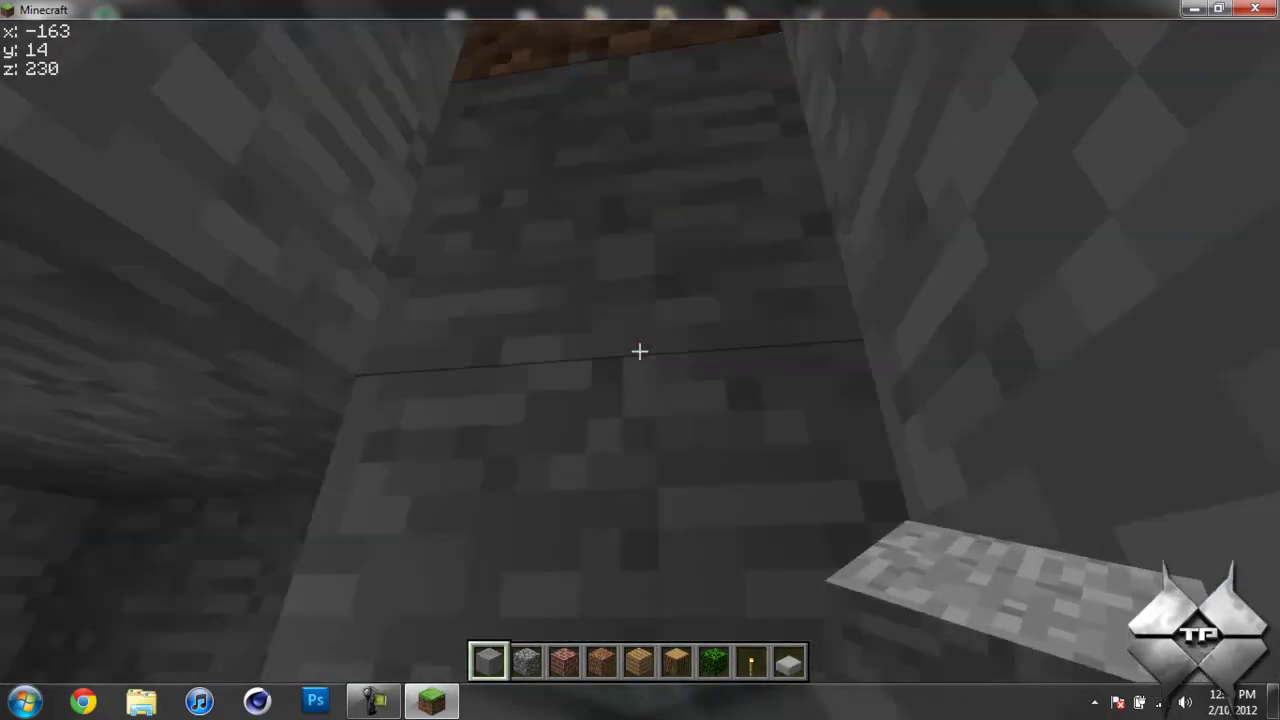
Fly up the vertical shaft to the surface and return to the grassy plateau
key("space")
key("w")
key("w")
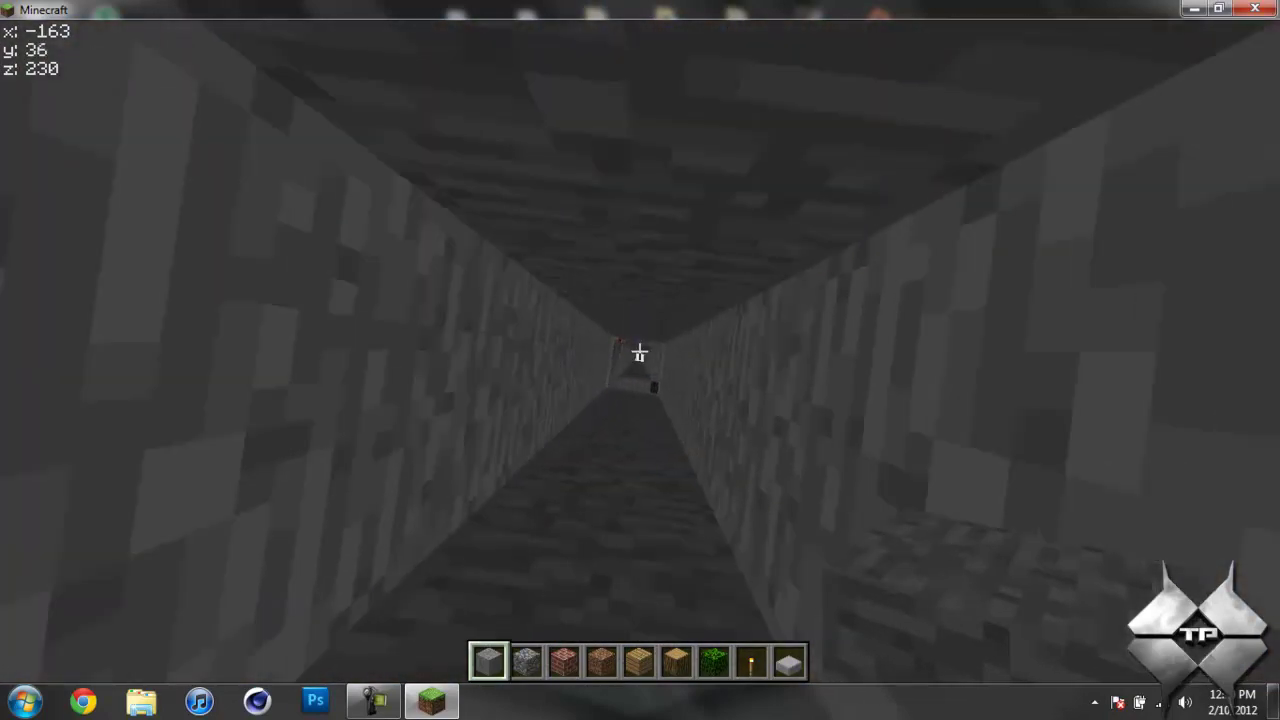
key("w")
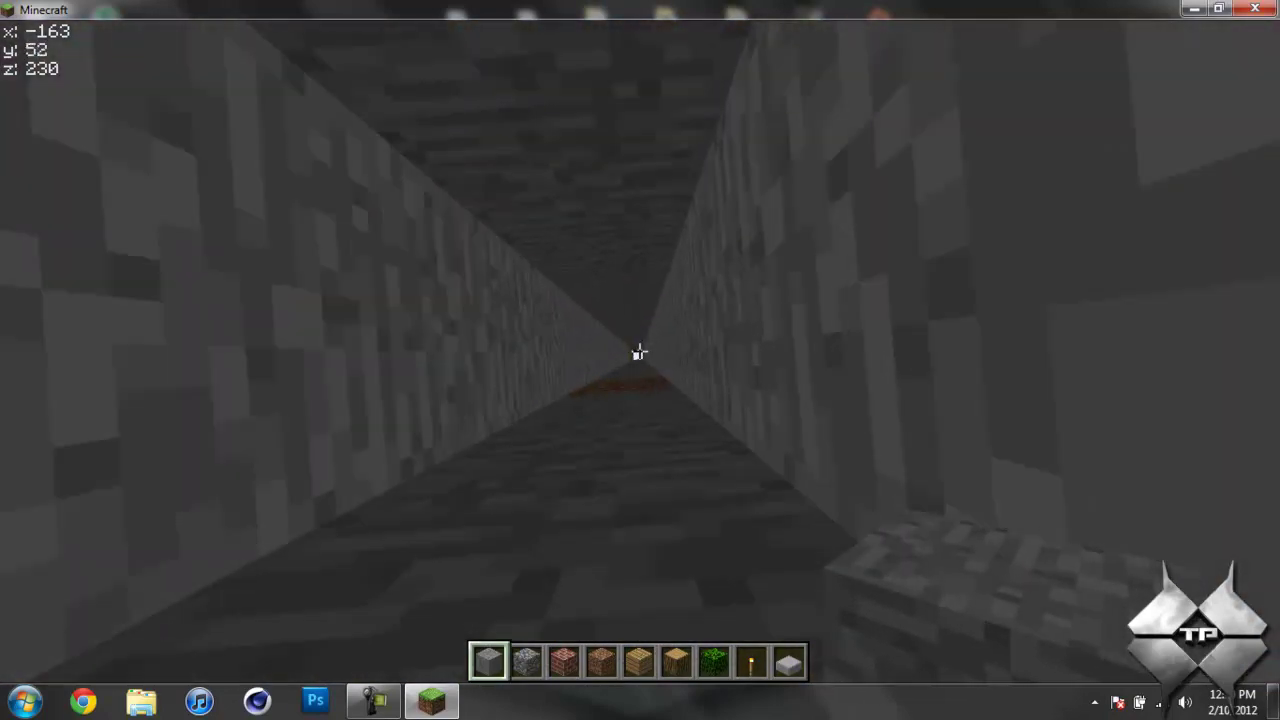
key("w")
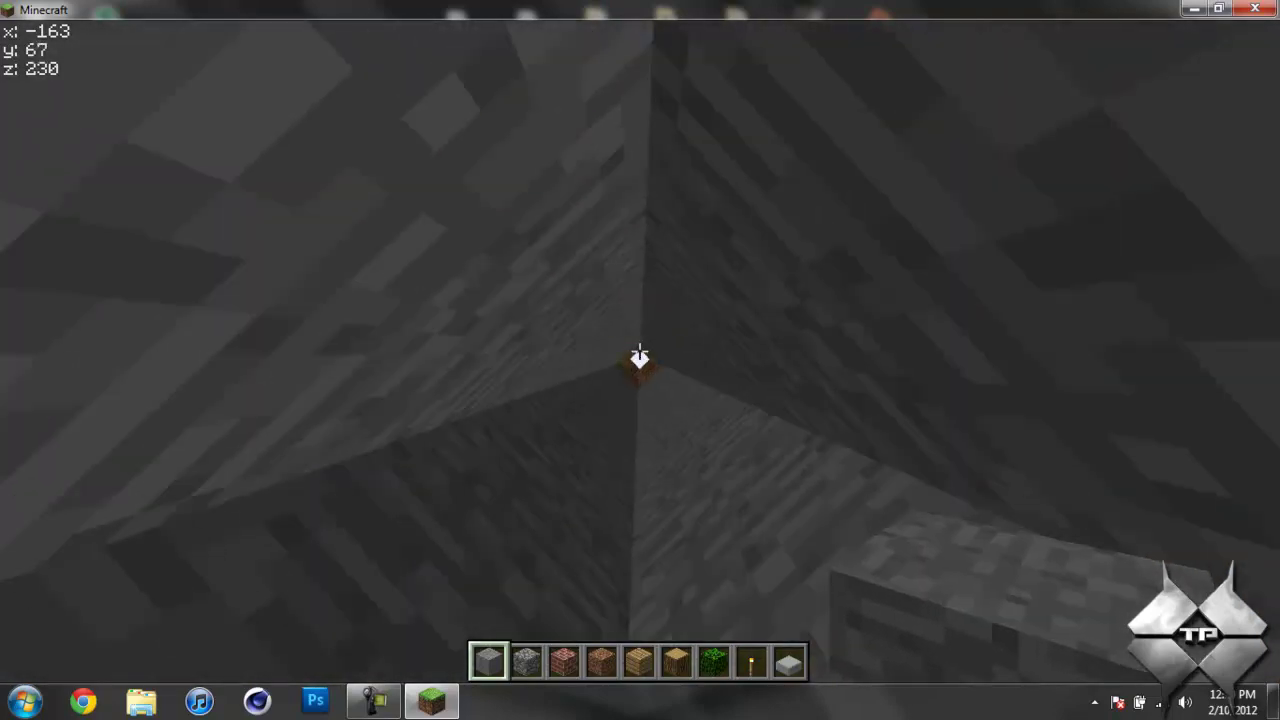
key("w")
key("space")
key("w")
key("w")
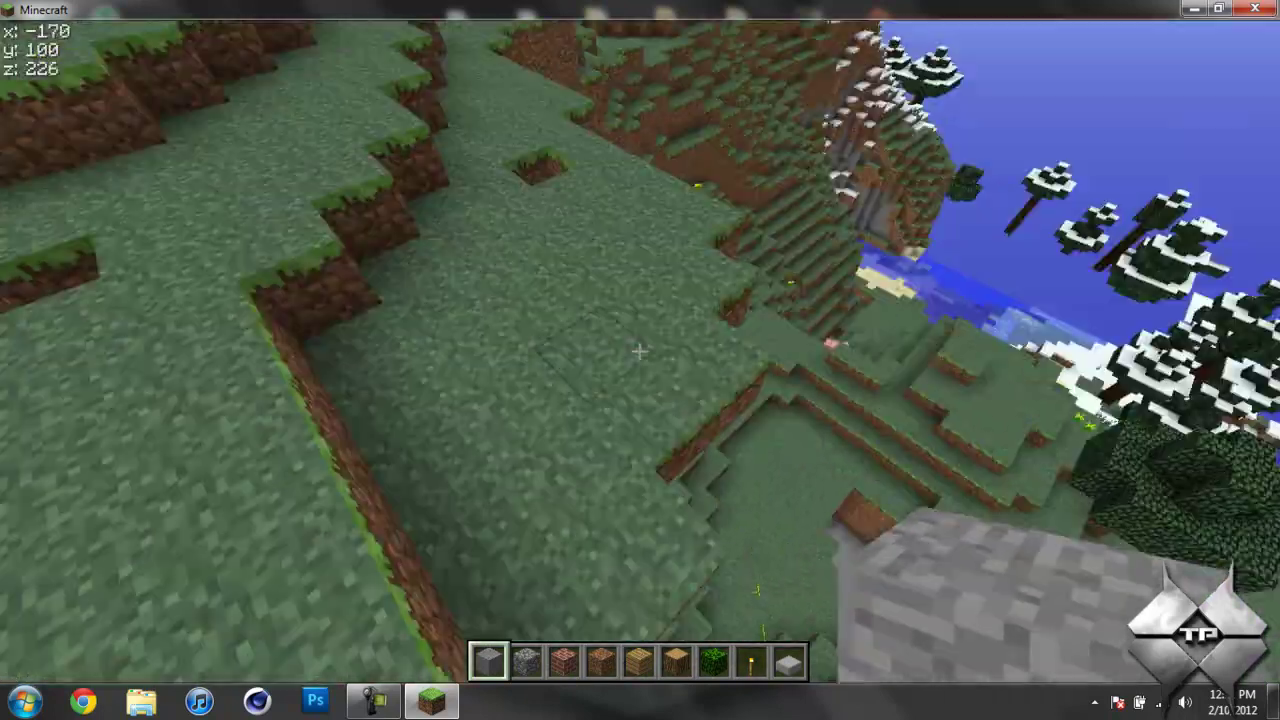
key("w")
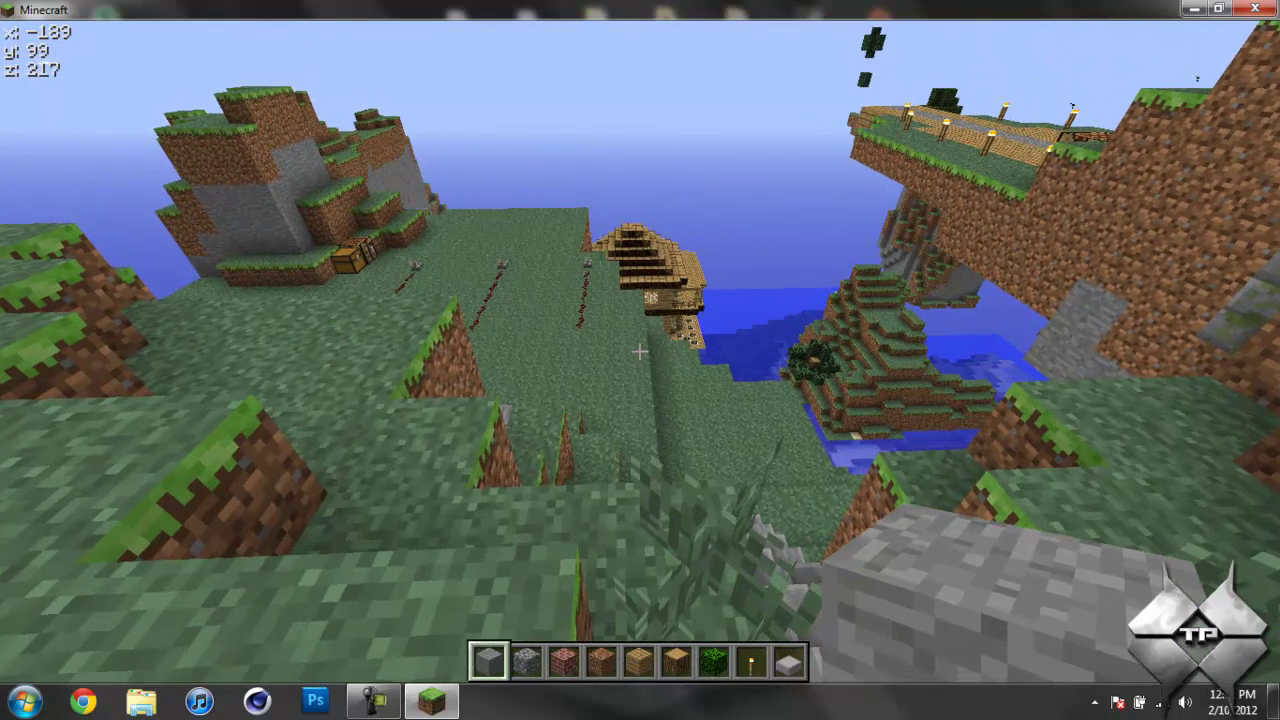
Save the world, return to the title screen and quit Minecraft
key("Escape")
left_click(651, 404)
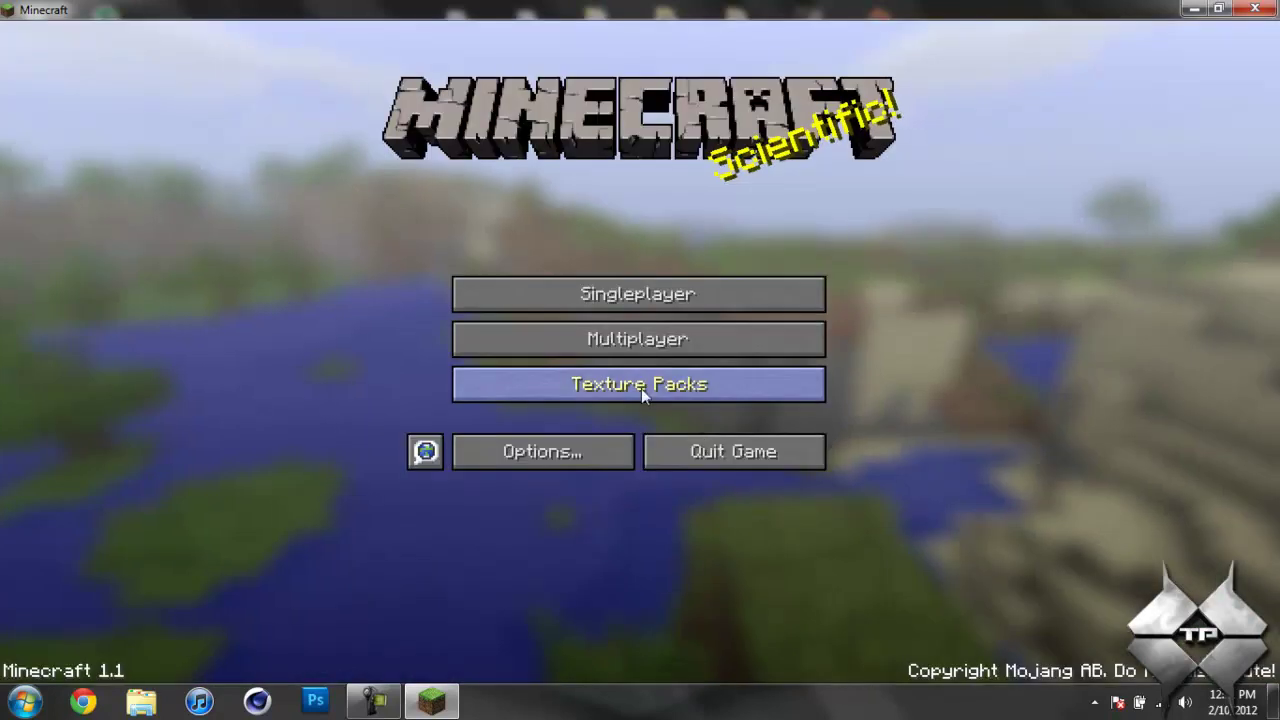
left_click(724, 451)
left_click(383, 710)
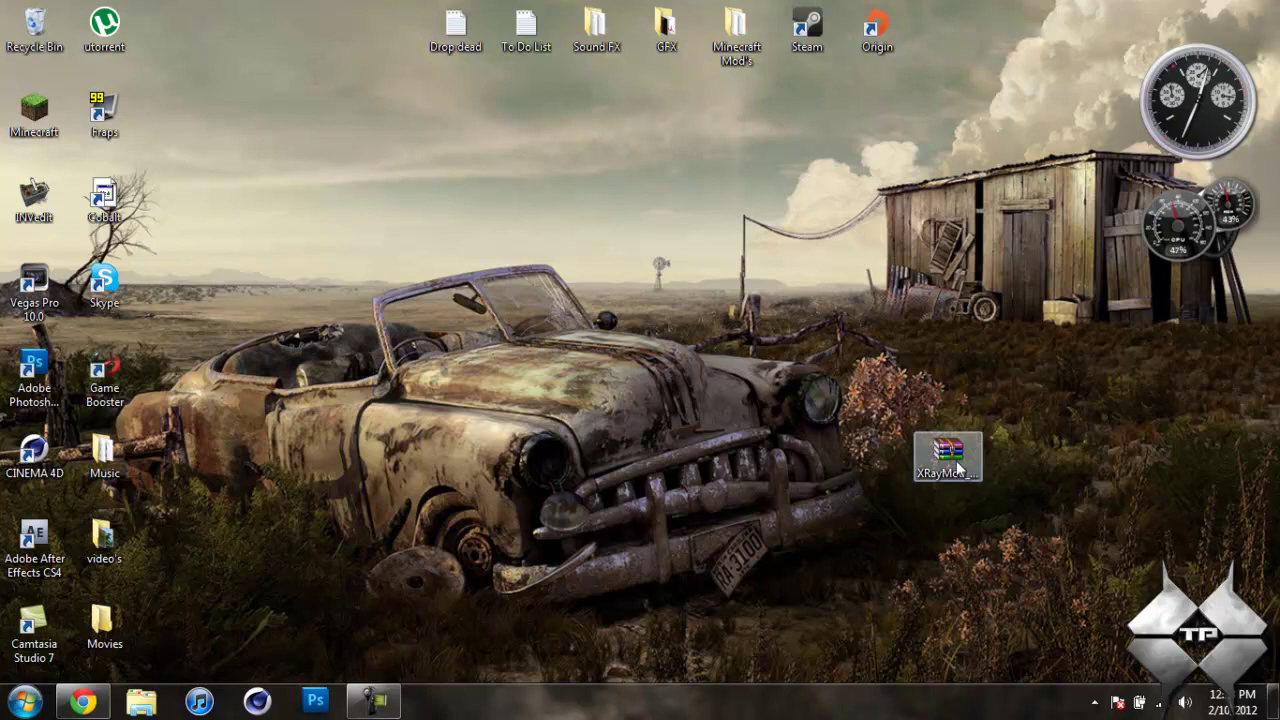
Switch to Chrome and download the with-fly zip of X-Ray Mod 1.1.0 from its forum topic, skipping the adf.ly advert
left_click(83, 701)
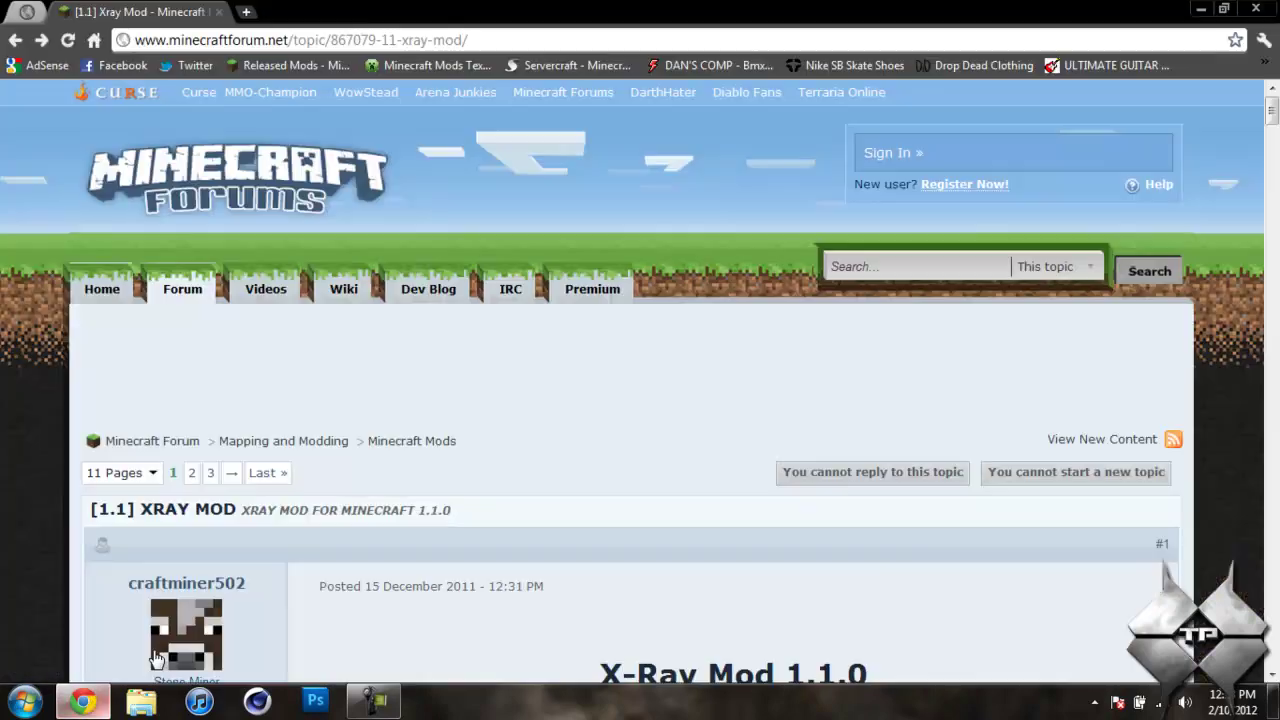
scroll(597, 251, "down", 6)
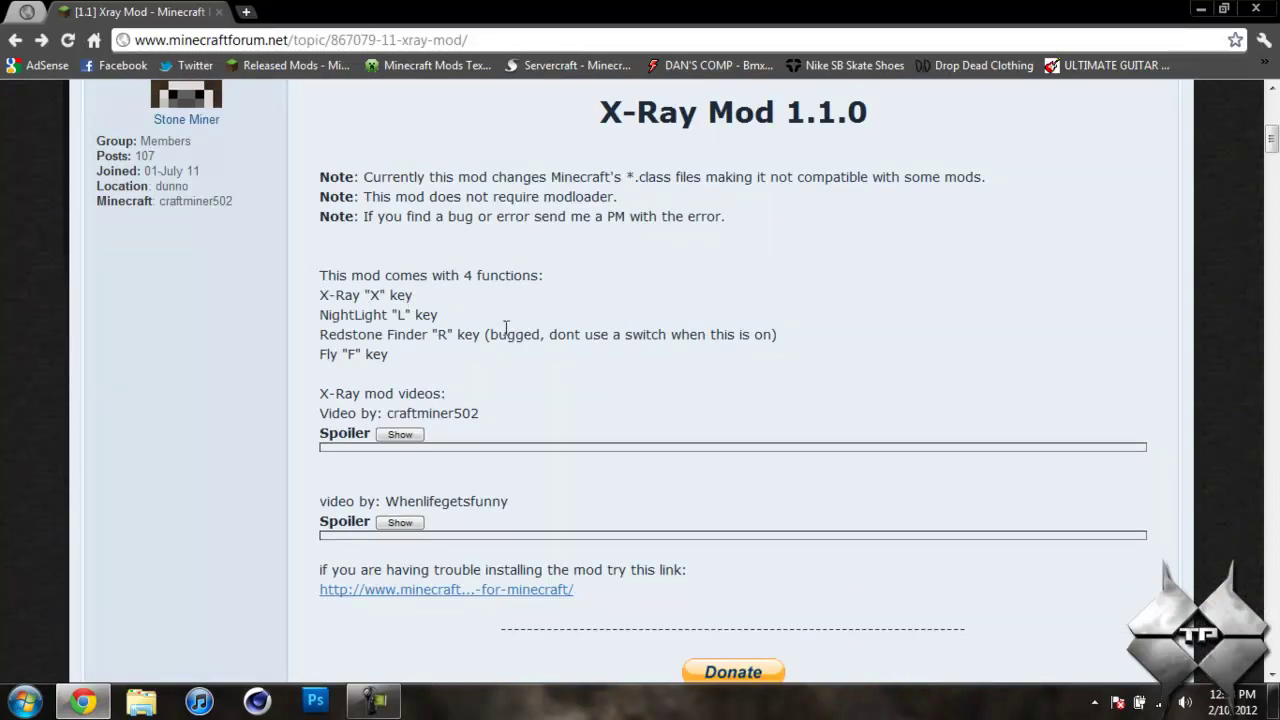
scroll(903, 346, "down", 6)
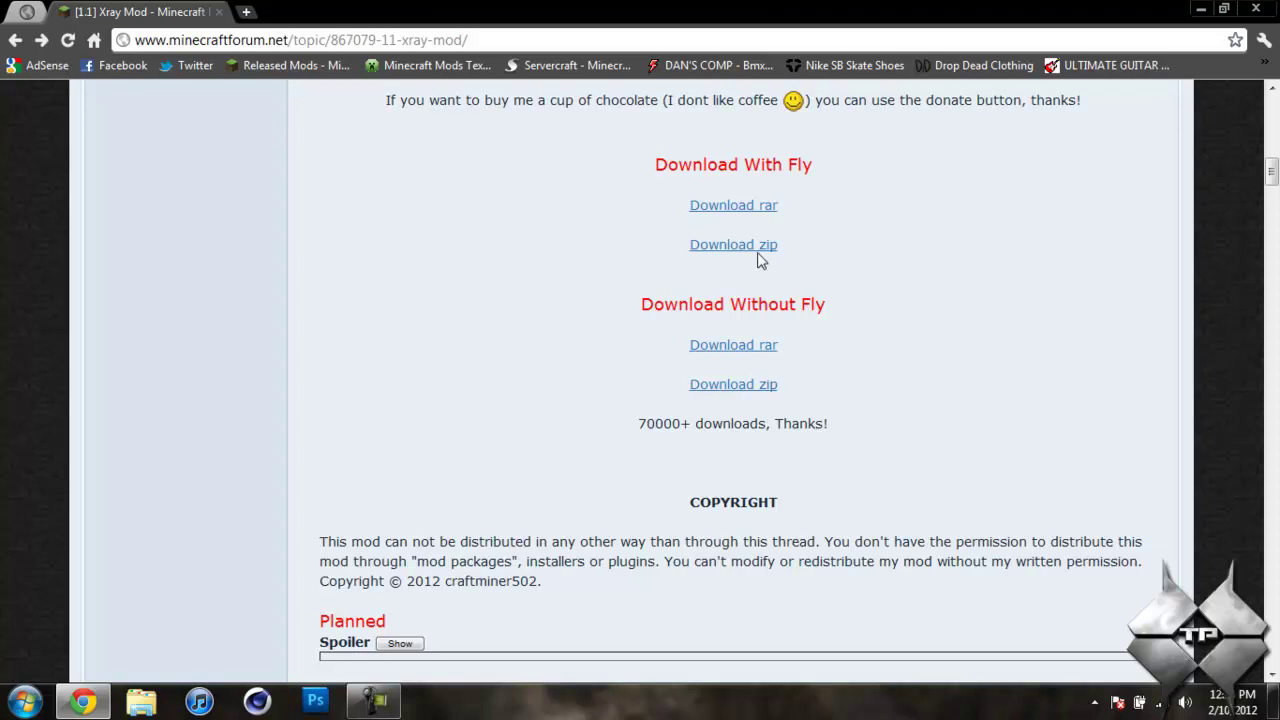
left_click(742, 249)
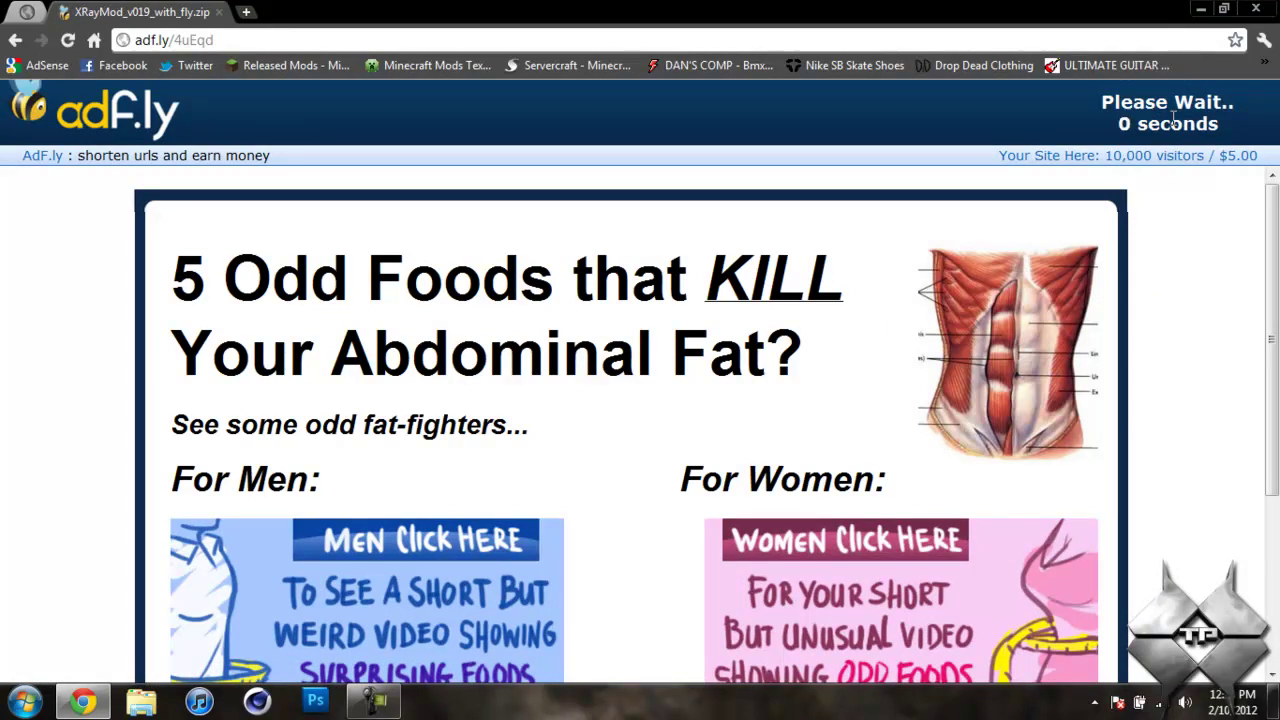
left_click(1160, 116)
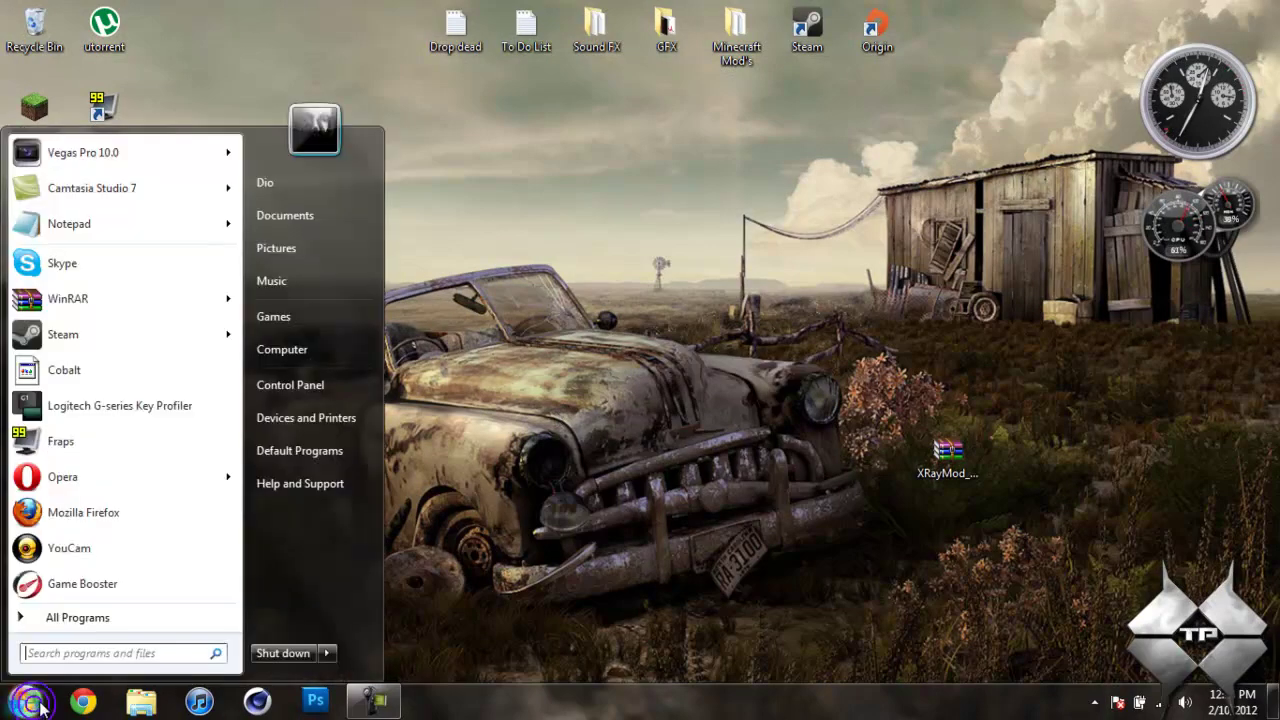
Find the Roaming folder by searching for %appdata%, and go into the bin folder inside .minecraft
type("%appdata%")
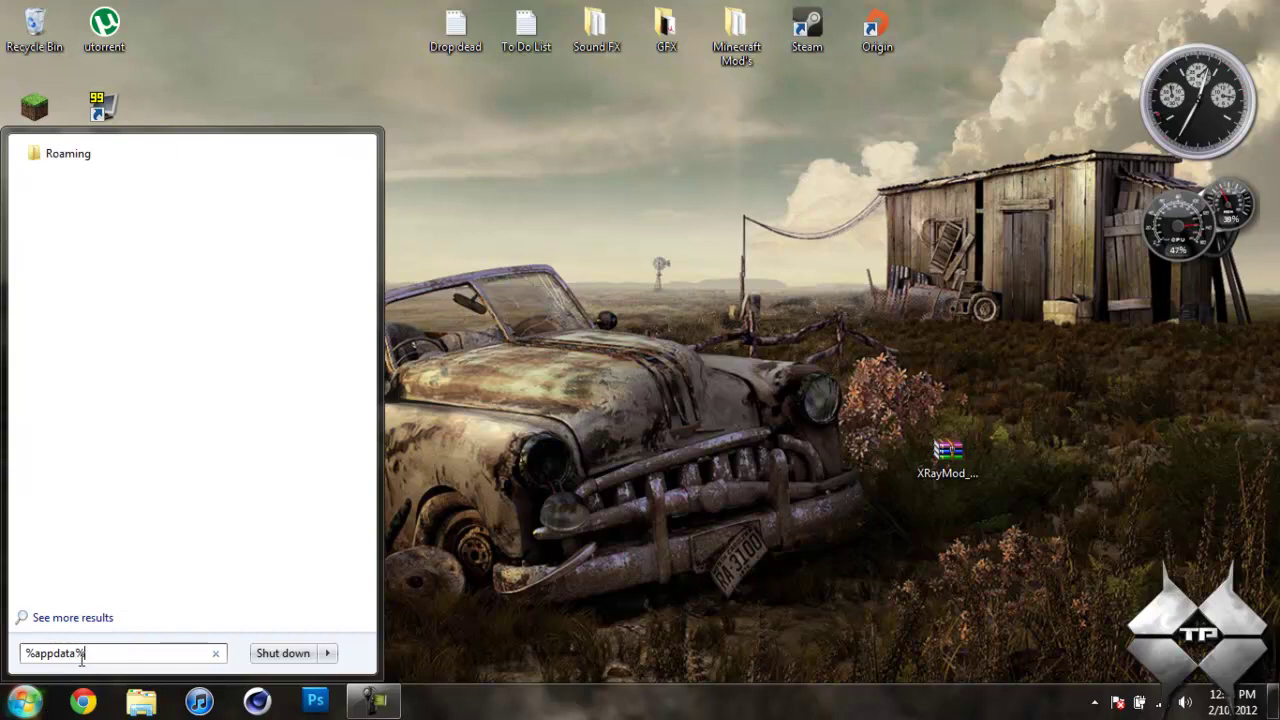
double_click(100, 657)
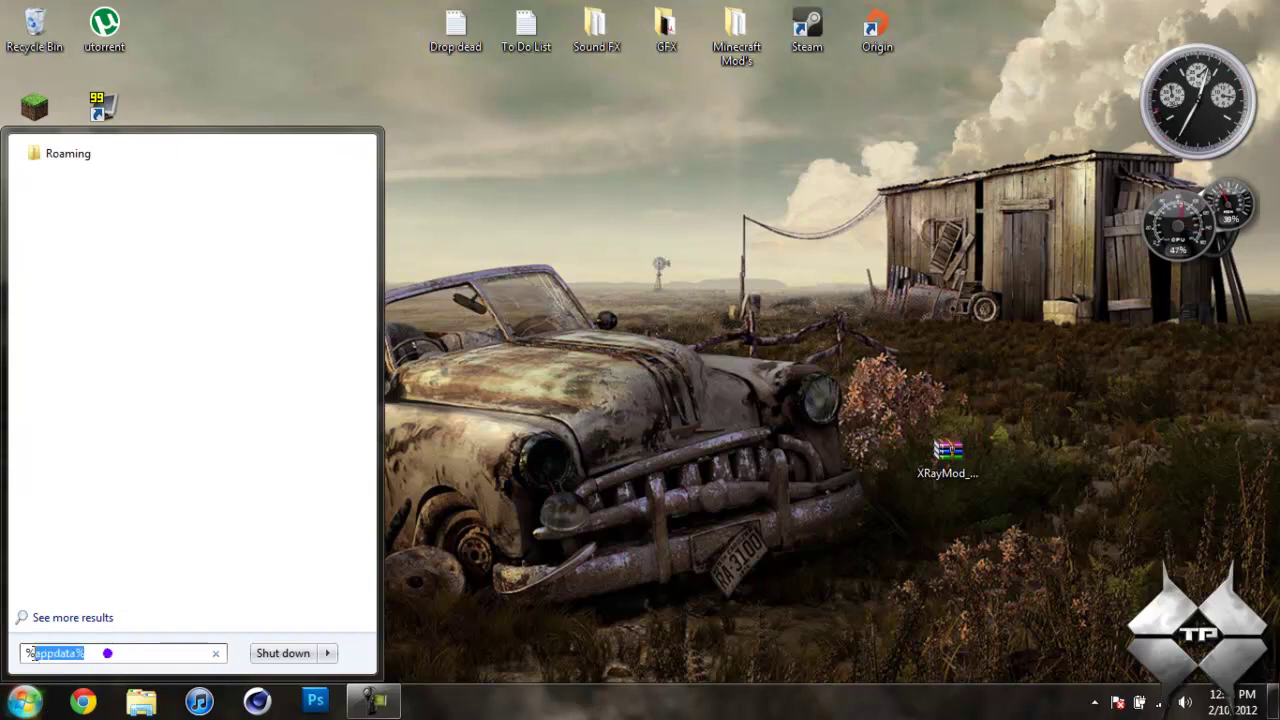
left_click(98, 165)
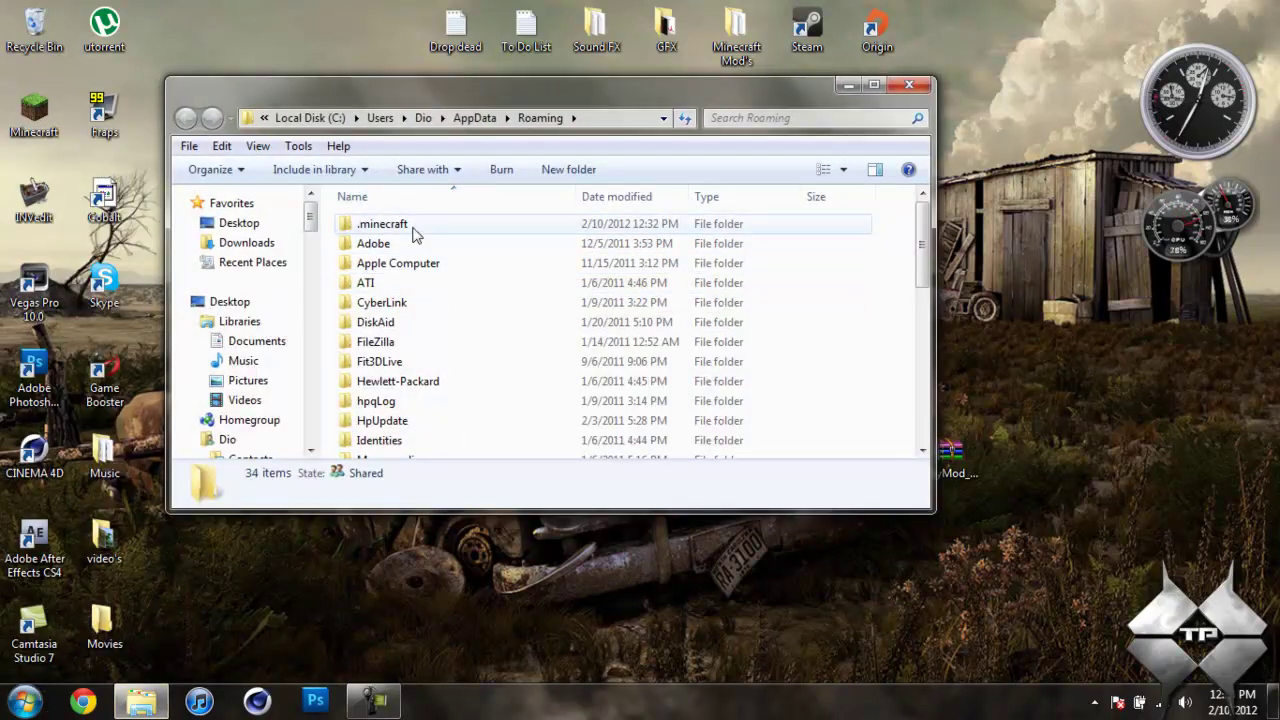
double_click(414, 224)
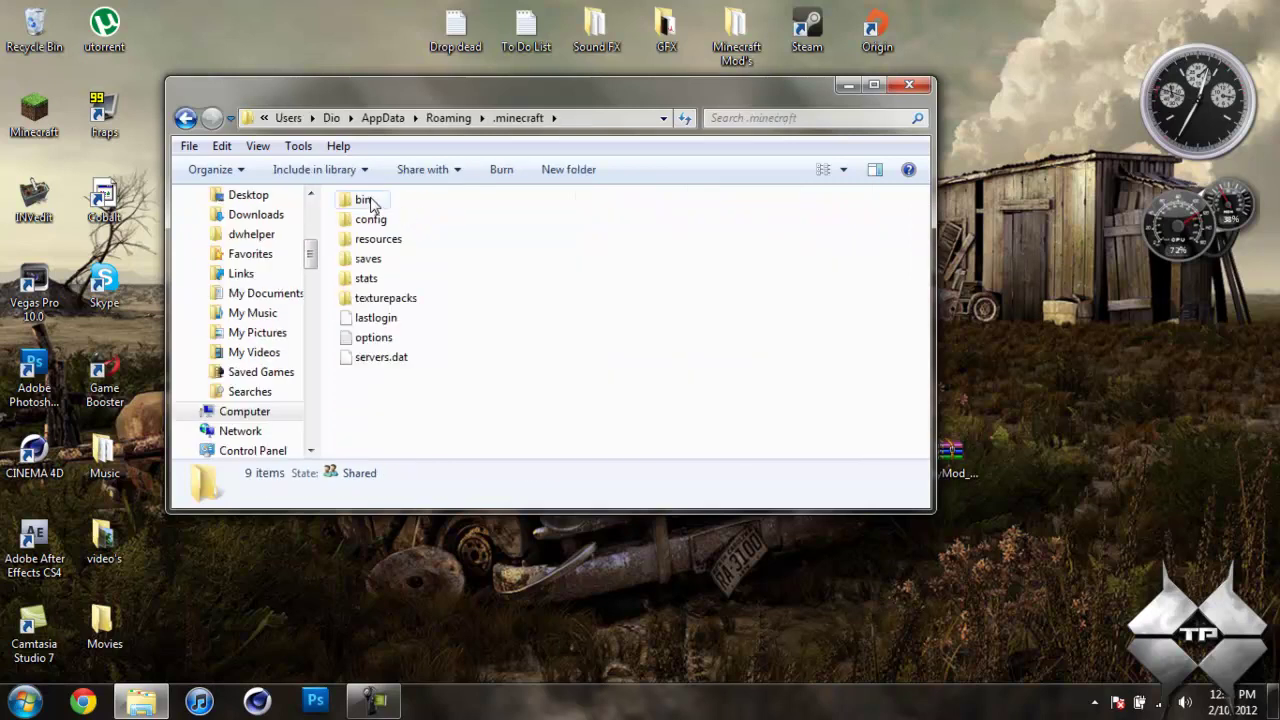
double_click(364, 201)
Open the minecraft jar with WinRAR archiver, snap its window to half the screen and close the bin folder window
left_click(393, 245)
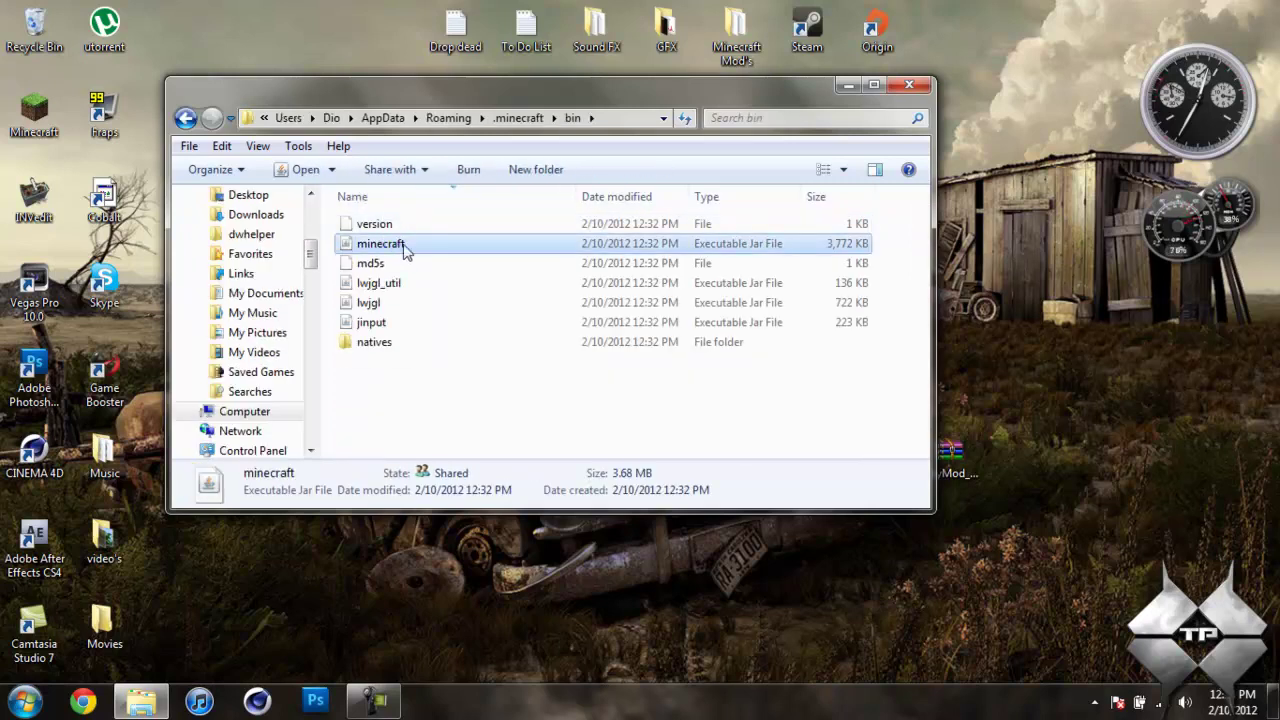
right_click(407, 252)
mouse_move(532, 287)
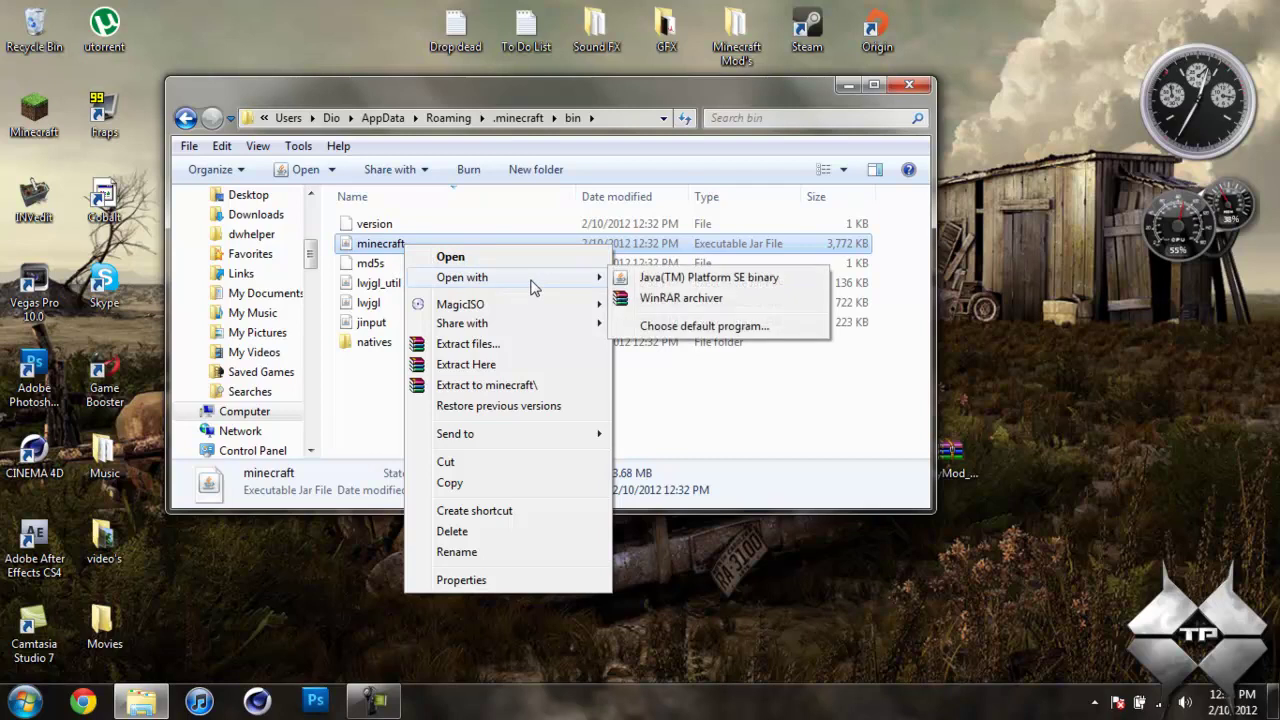
left_click(688, 300)
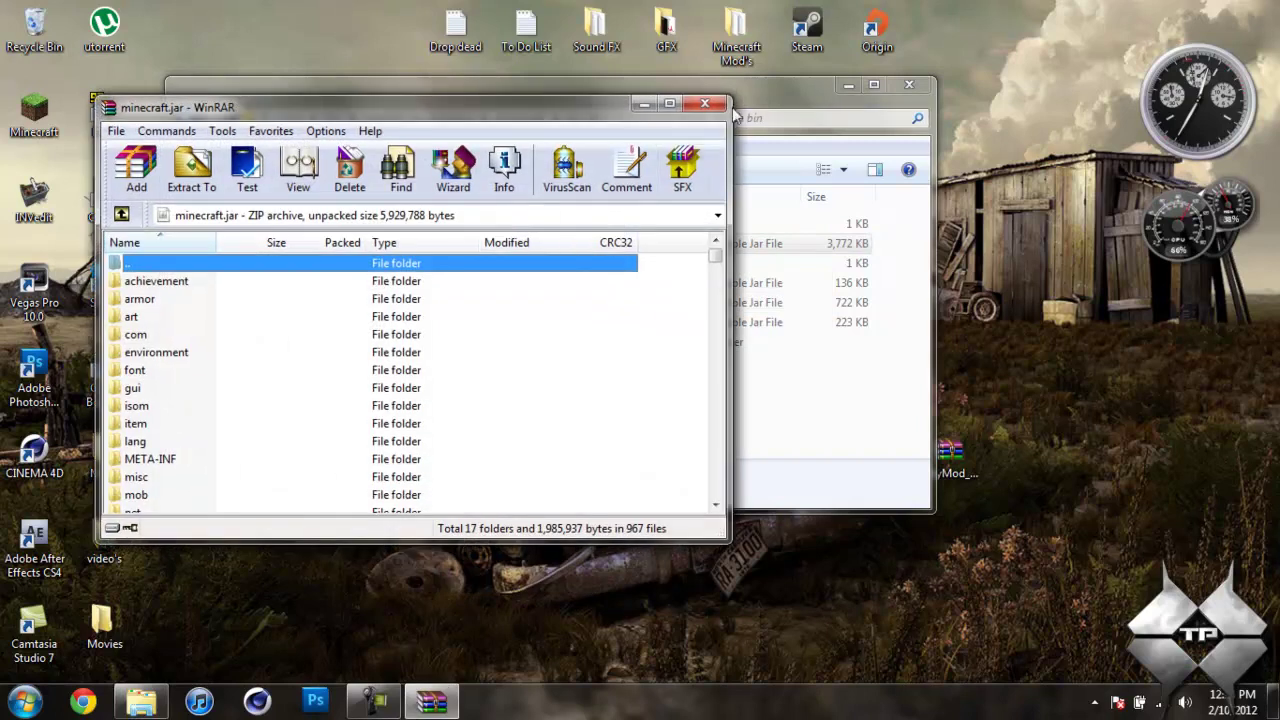
key("super+Left")
left_click(738, 100)
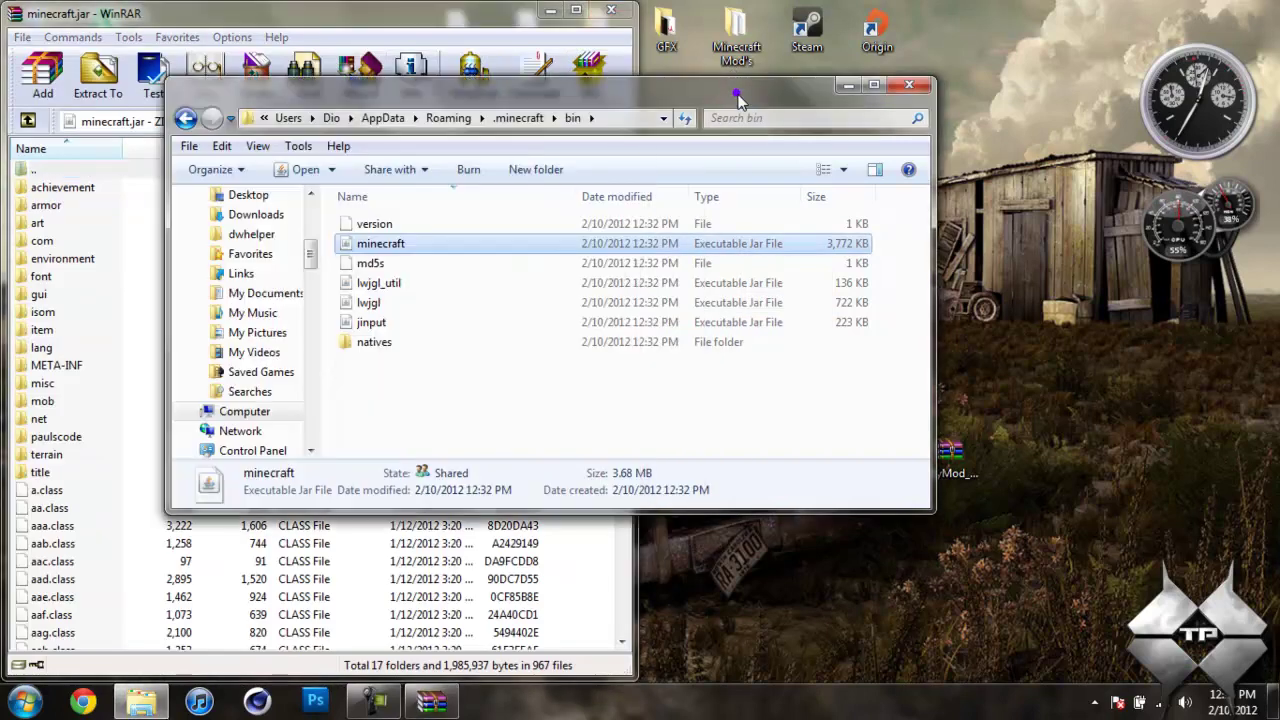
left_click(909, 85)
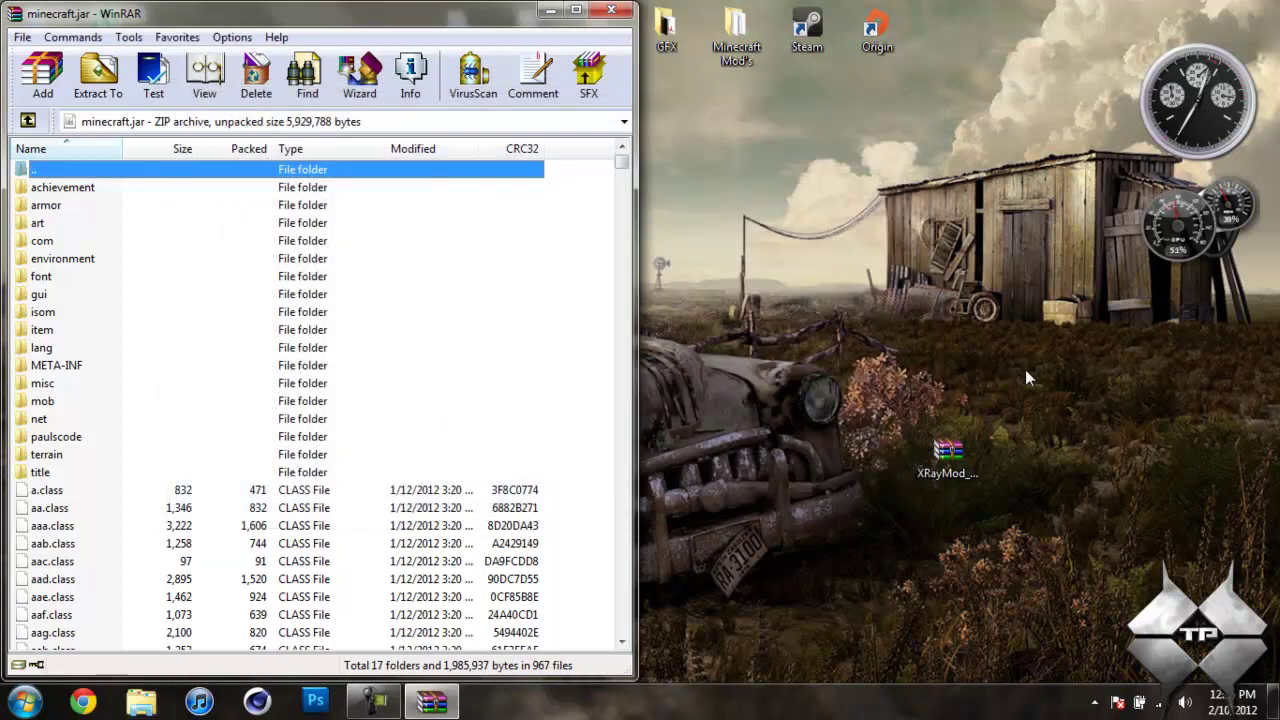
Open the XRayMod zip from the desktop beside minecraft.jar, copy all its class files into the jar and close the zip
double_click(952, 452)
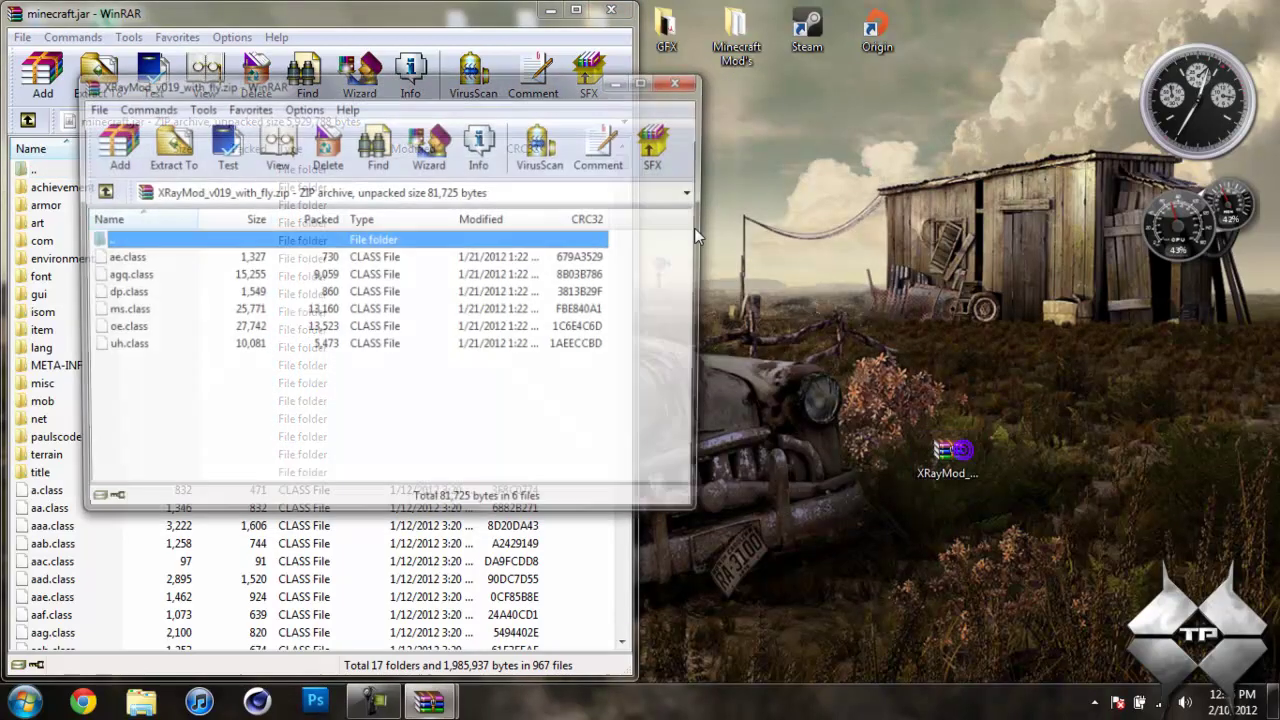
key("super+Right")
left_click_drag(716, 400, 350, 535)
left_click(337, 498)
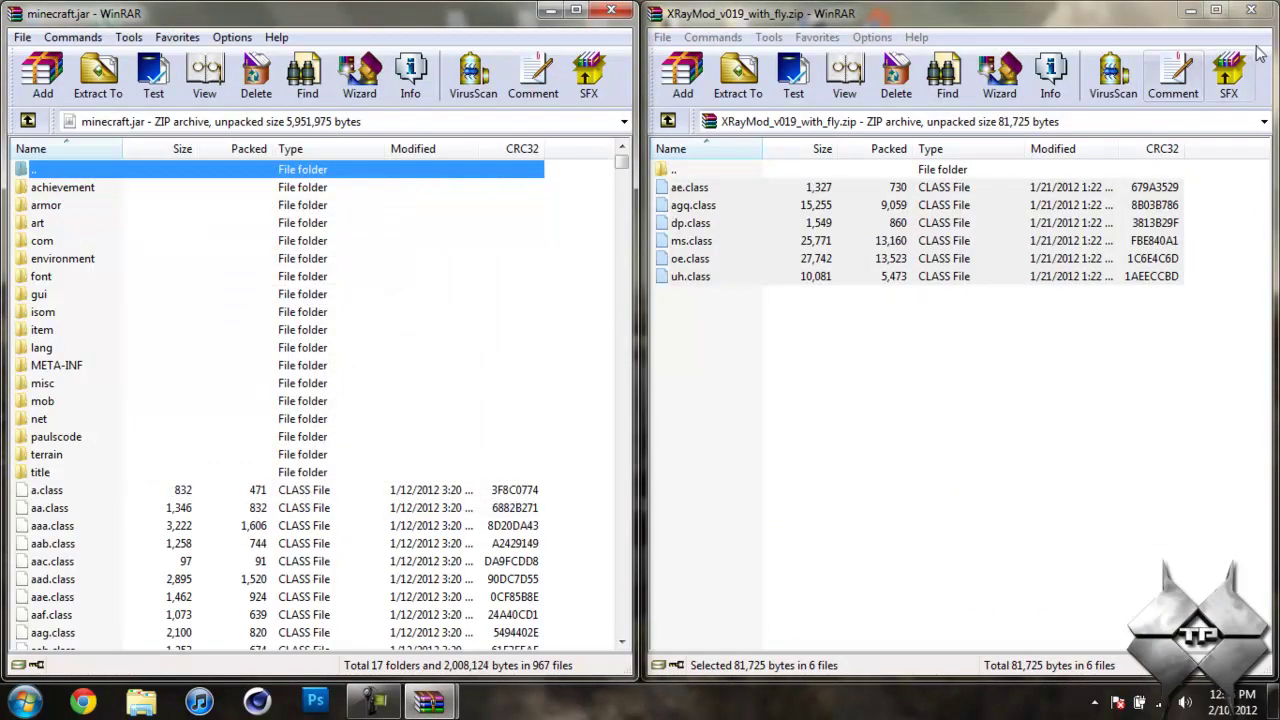
left_click(1251, 10)
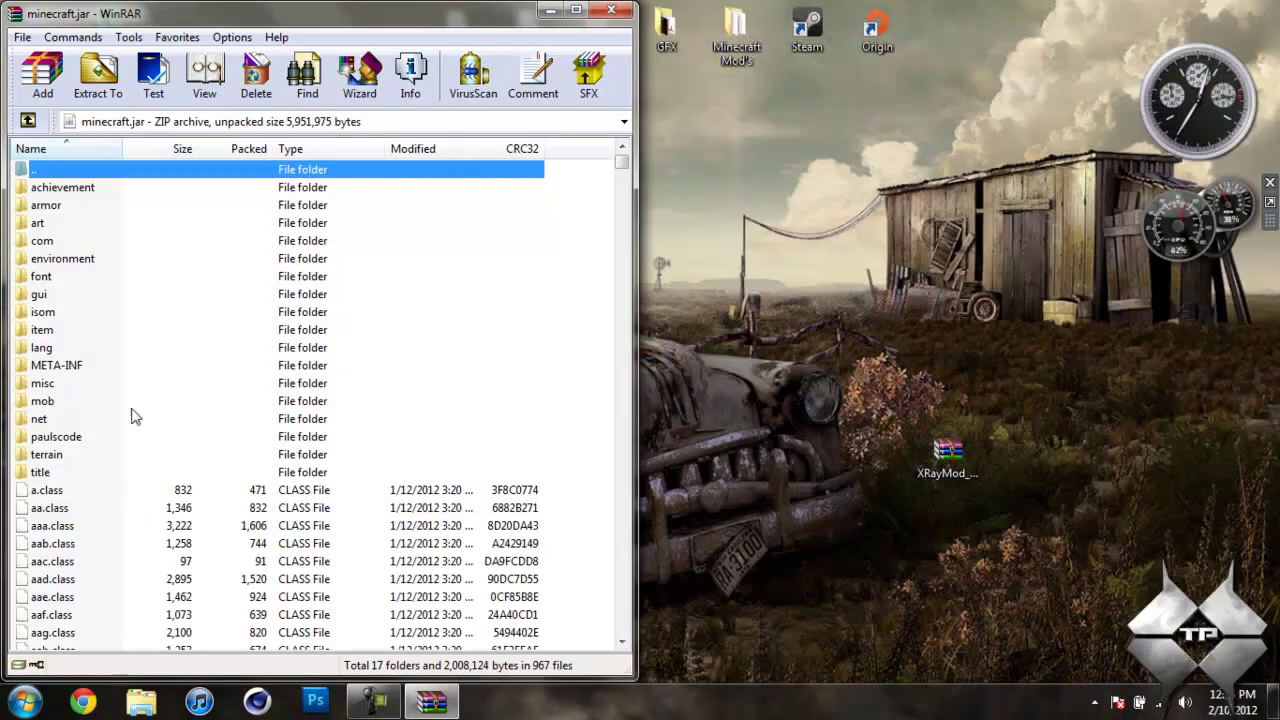
Delete the META-INF folder from minecraft.jar and close the archive
left_click(86, 368)
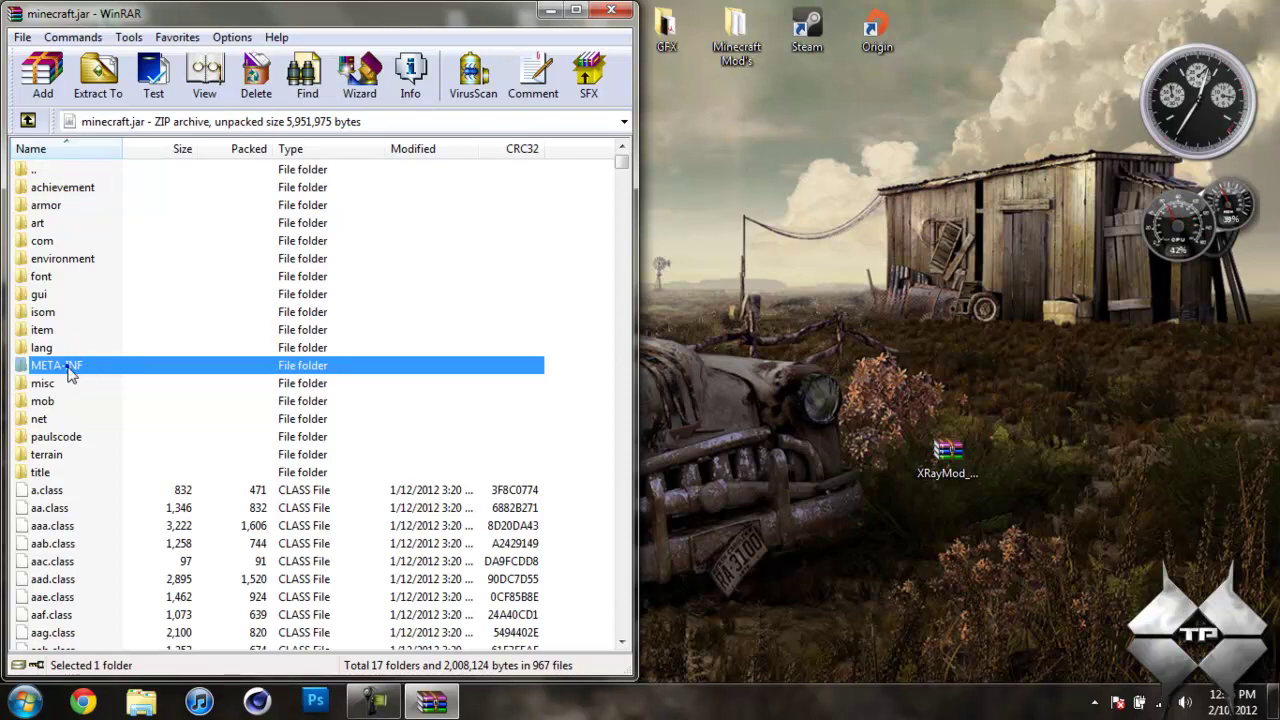
right_click(70, 370)
left_click(141, 131)
left_click(660, 413)
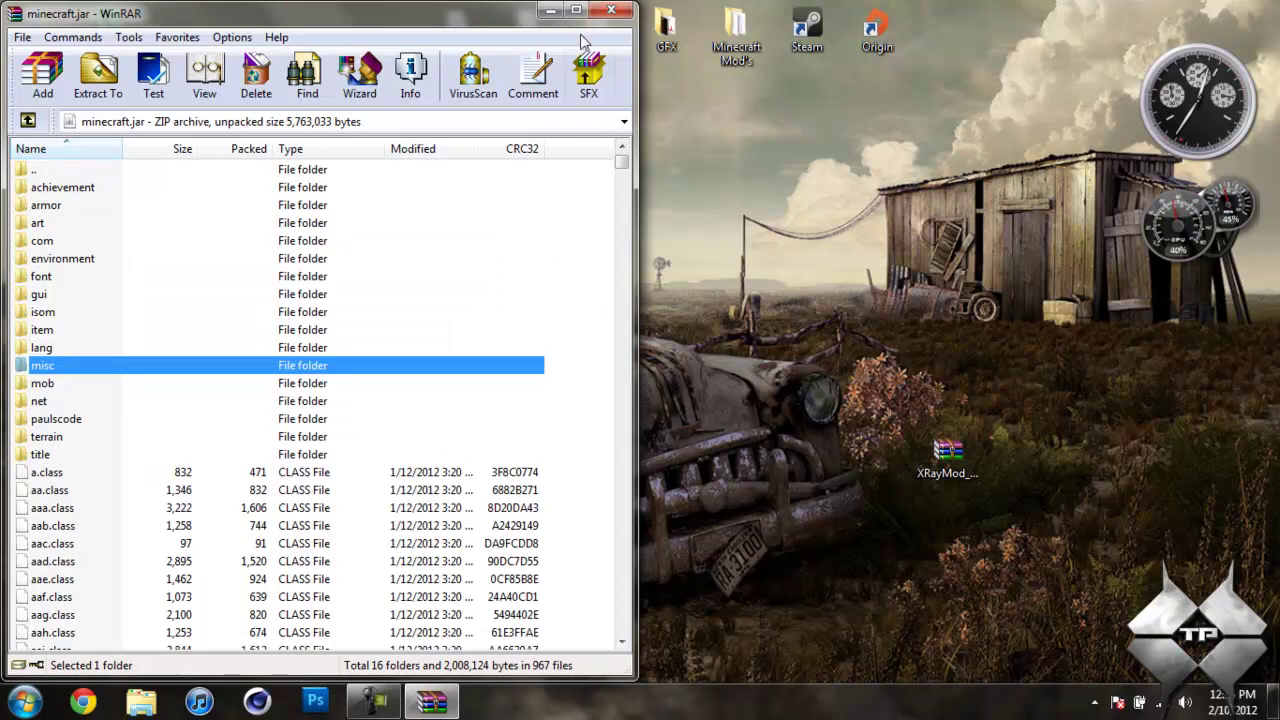
left_click(610, 11)
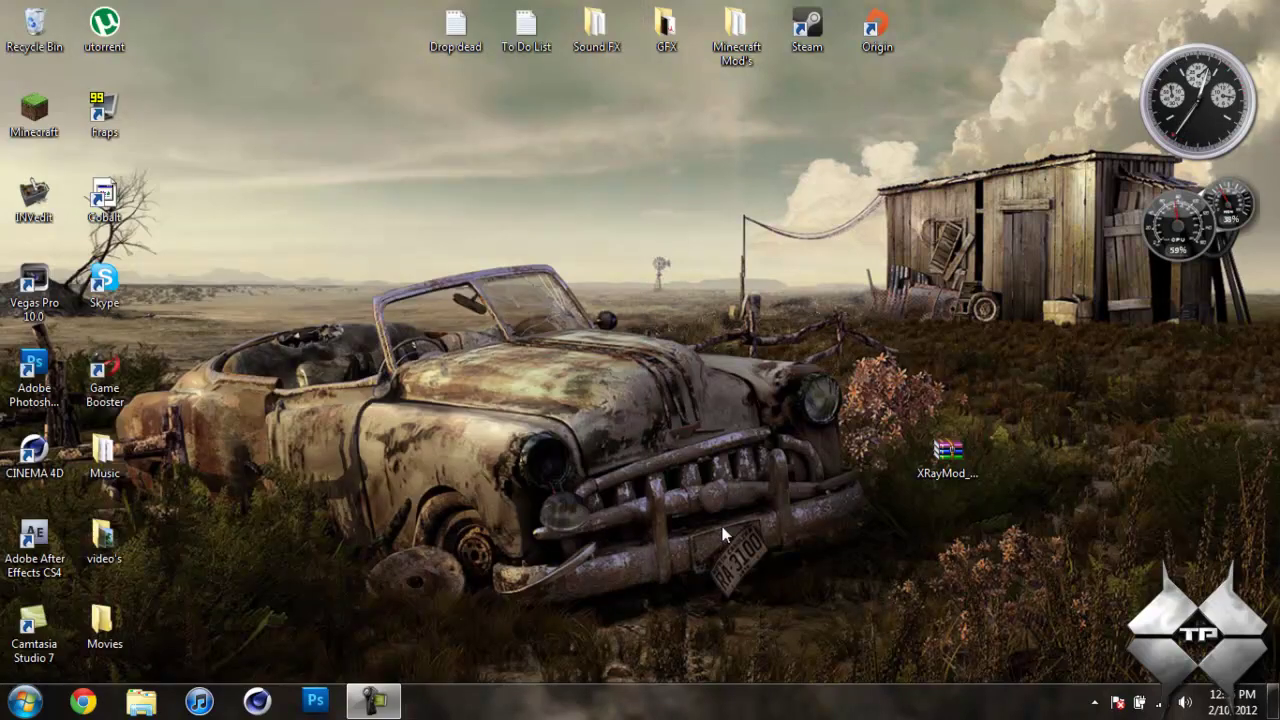